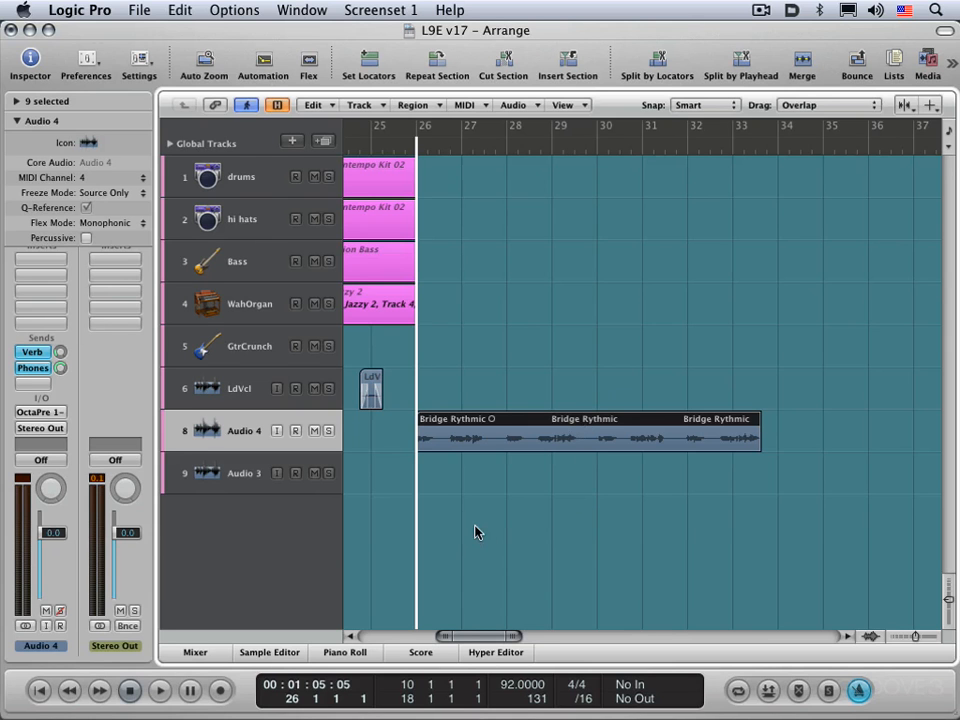
Preview the EkLp_95 A01 loop from the EK Loops folder and add it to the project's audio bin
key(b)
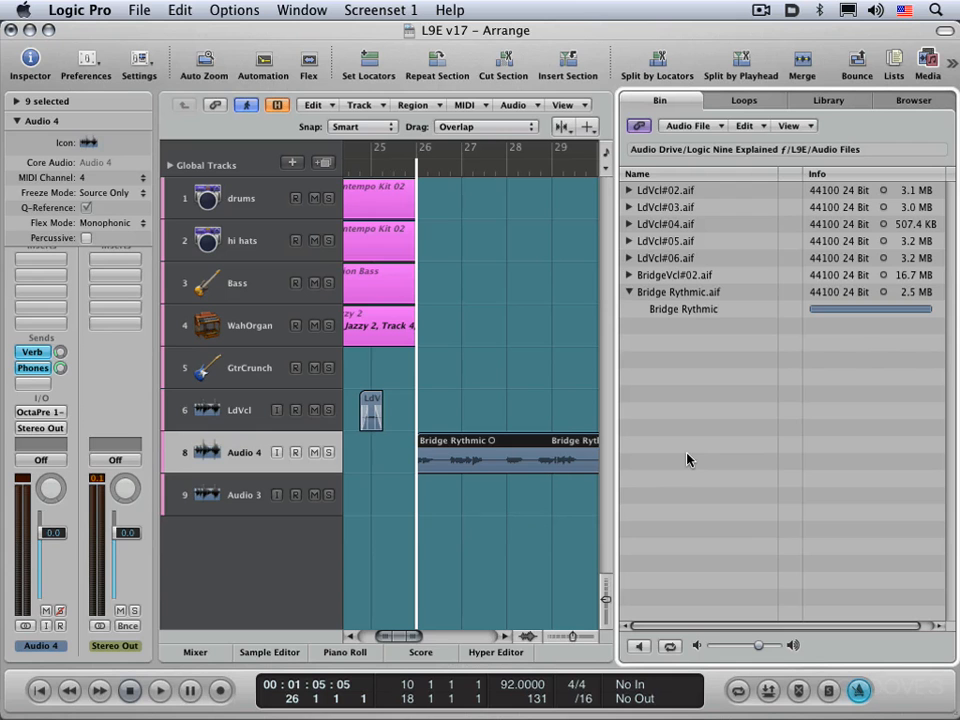
click(691, 128)
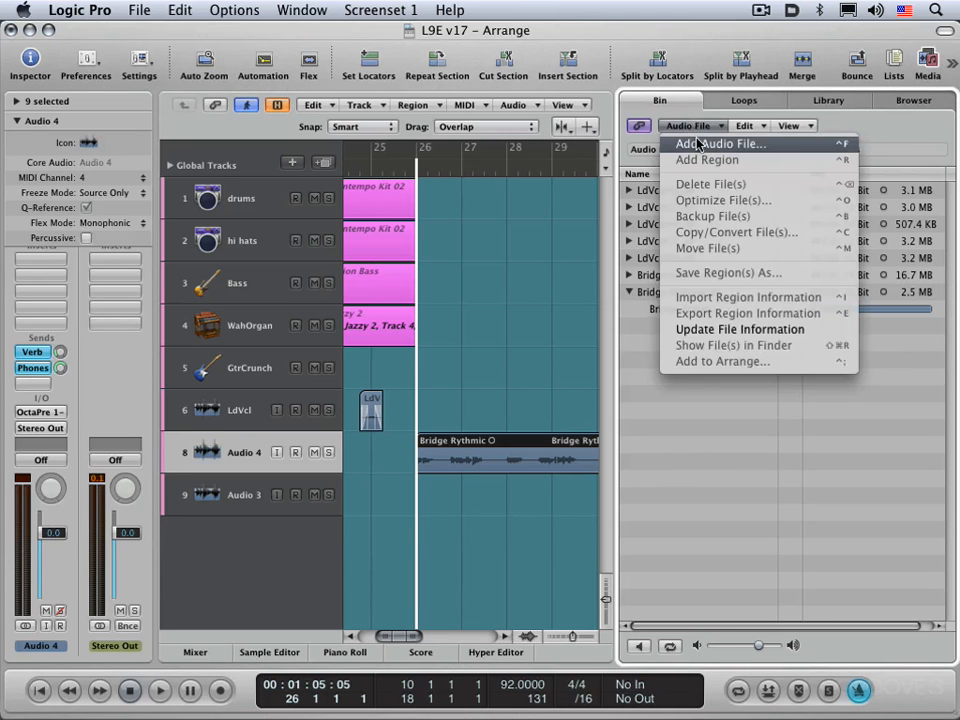
click(698, 145)
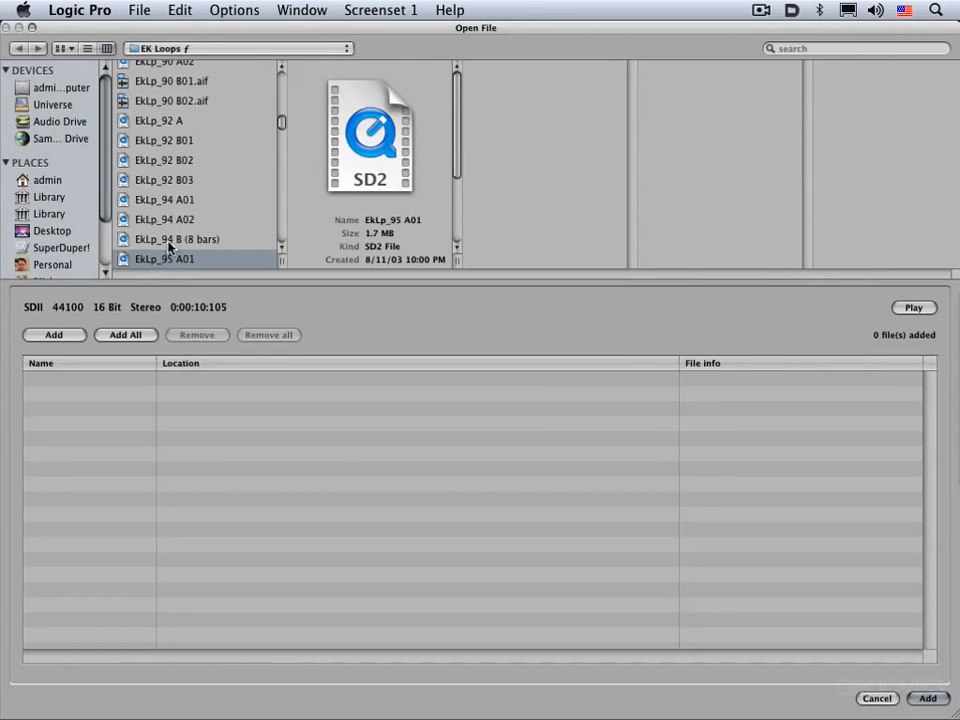
click(913, 310)
click(915, 310)
click(936, 698)
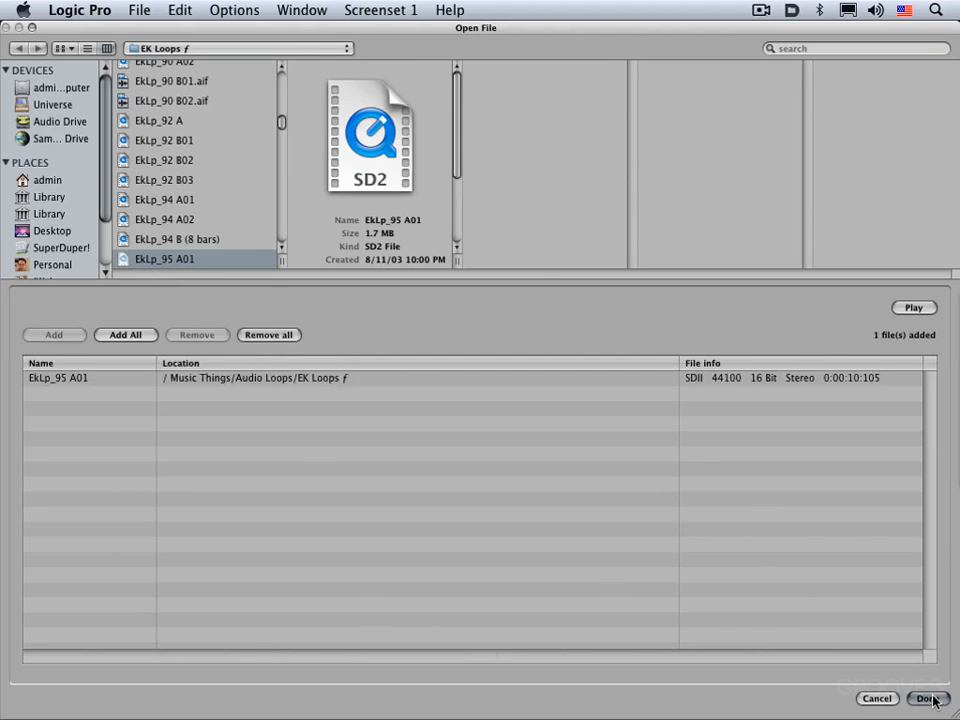
click(936, 698)
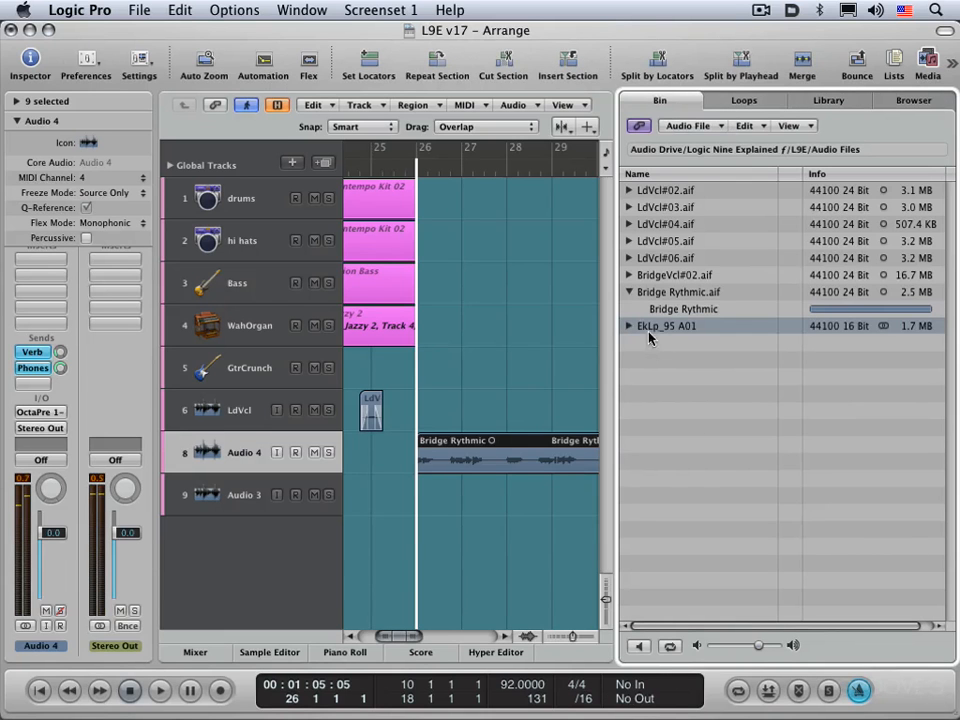
Place the EkLp_95 A01 loop at bar 26 on a new track below Audio 3 and hide the audio bin
drag(645, 332, 413, 548)
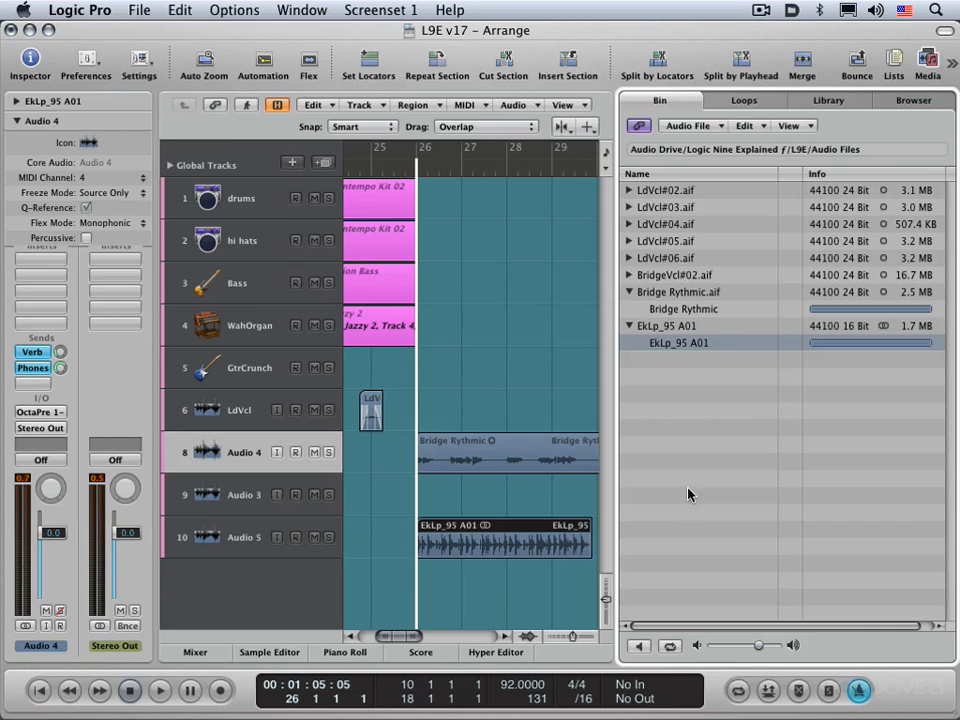
key(b)
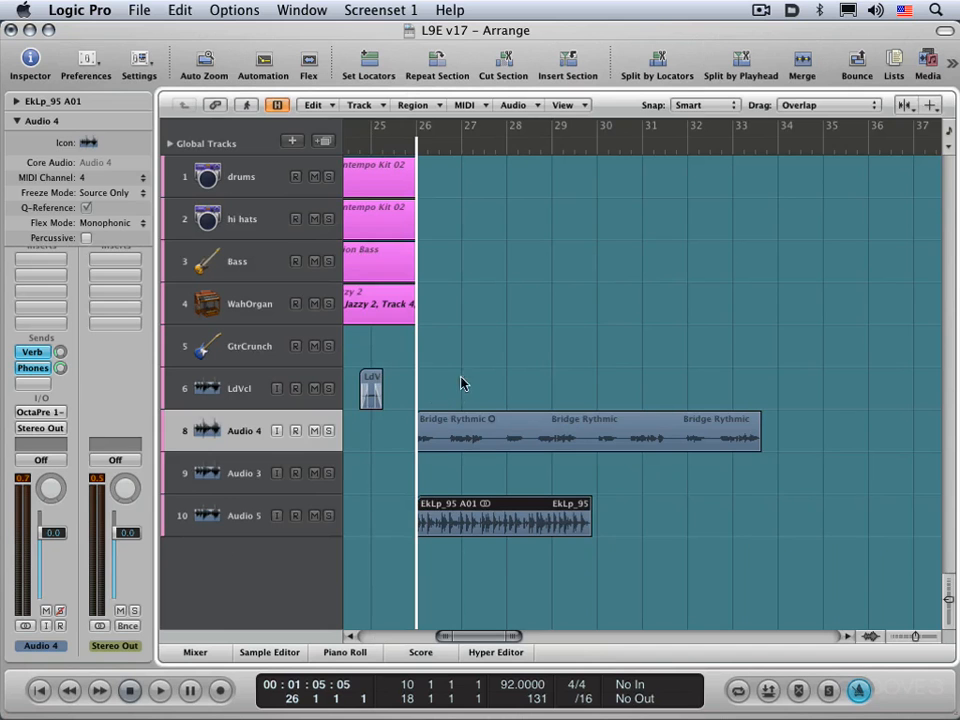
Audition the loop with the arrangement from just before bar 26 and set the Audio 5 track's volume to -8.0 dB
click(236, 515)
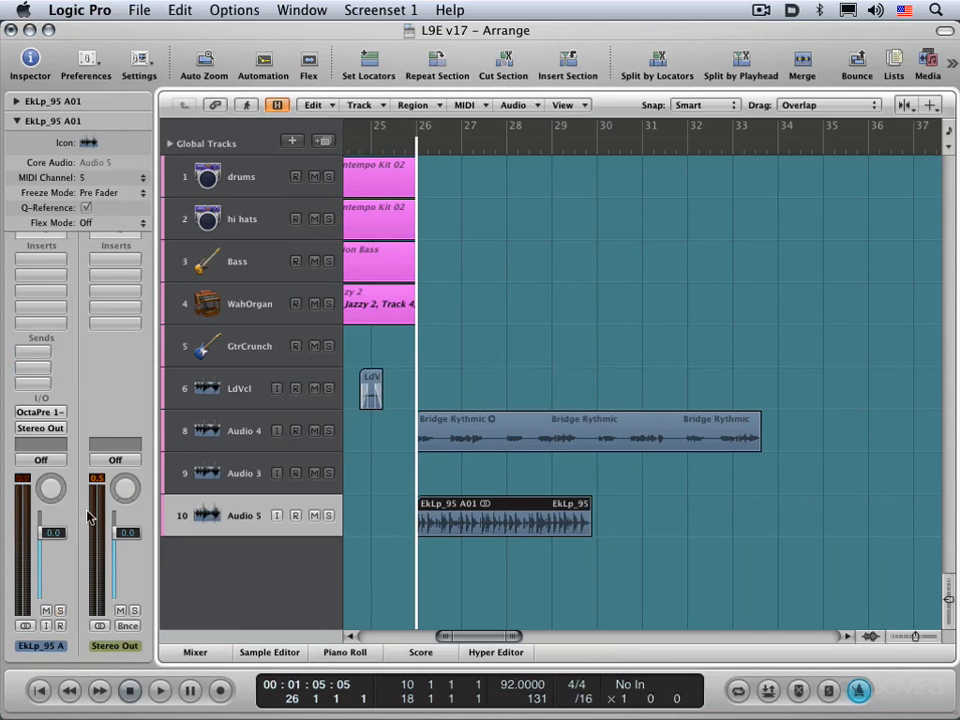
drag(51, 571, 51, 580)
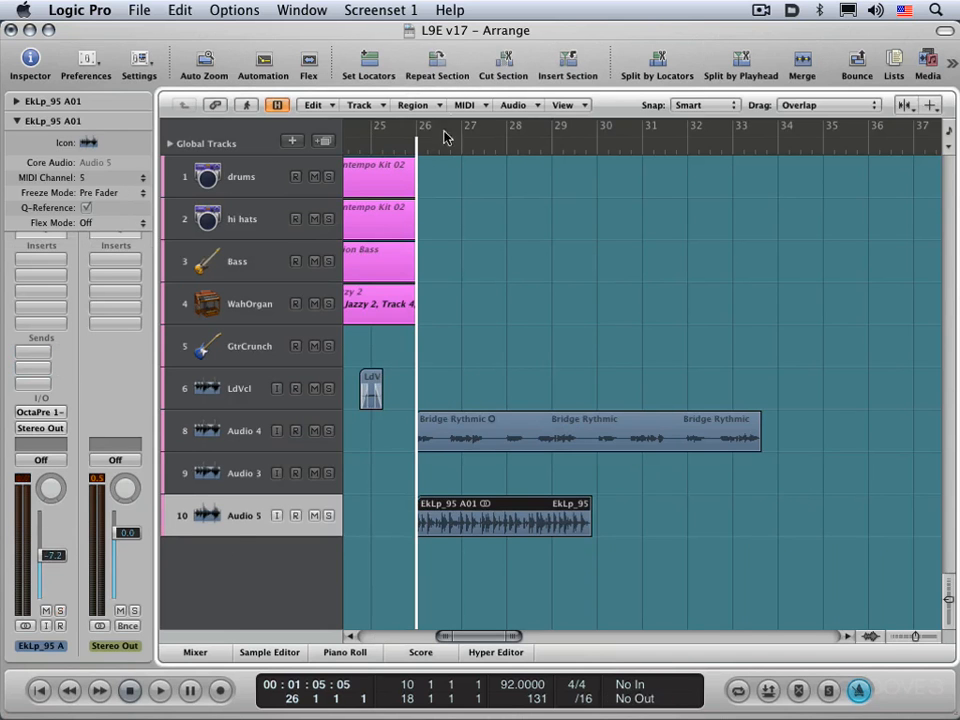
click(389, 152)
key(space)
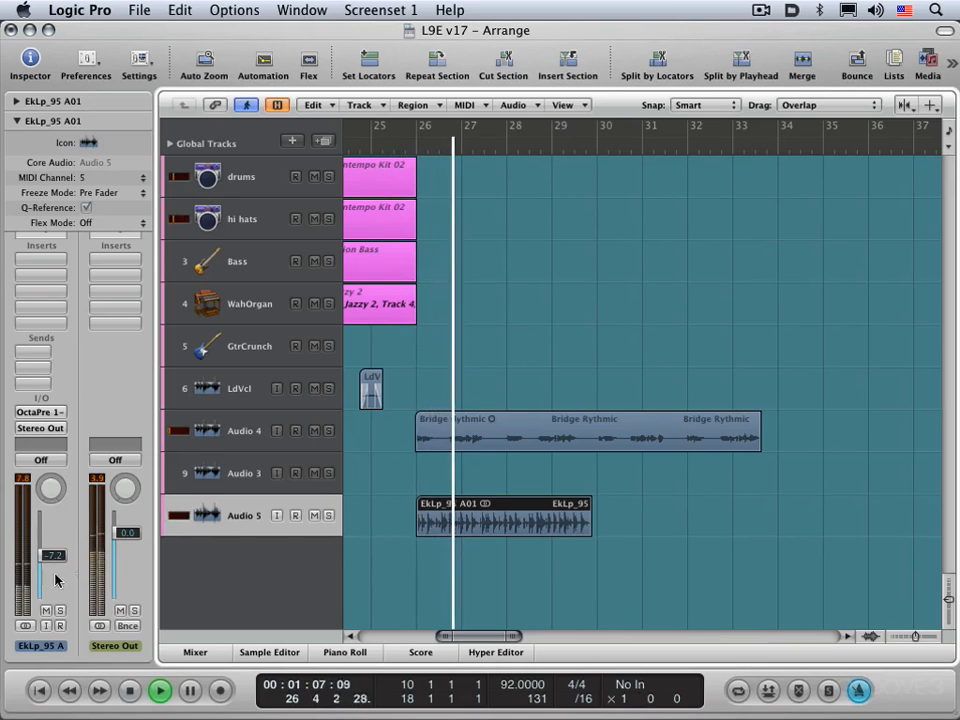
drag(57, 559, 58, 572)
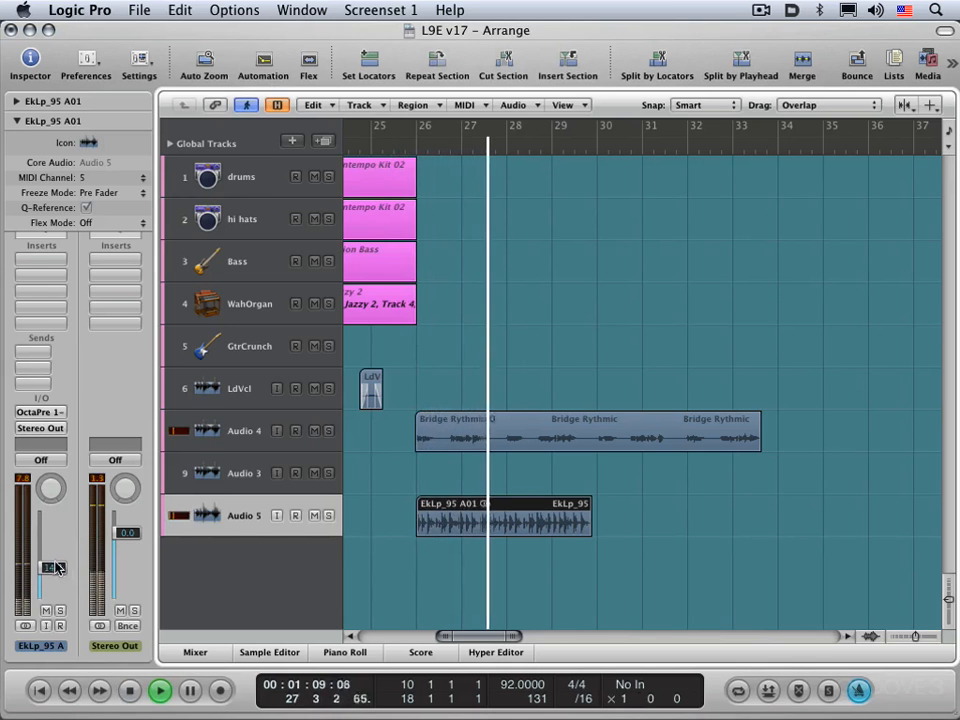
key(space)
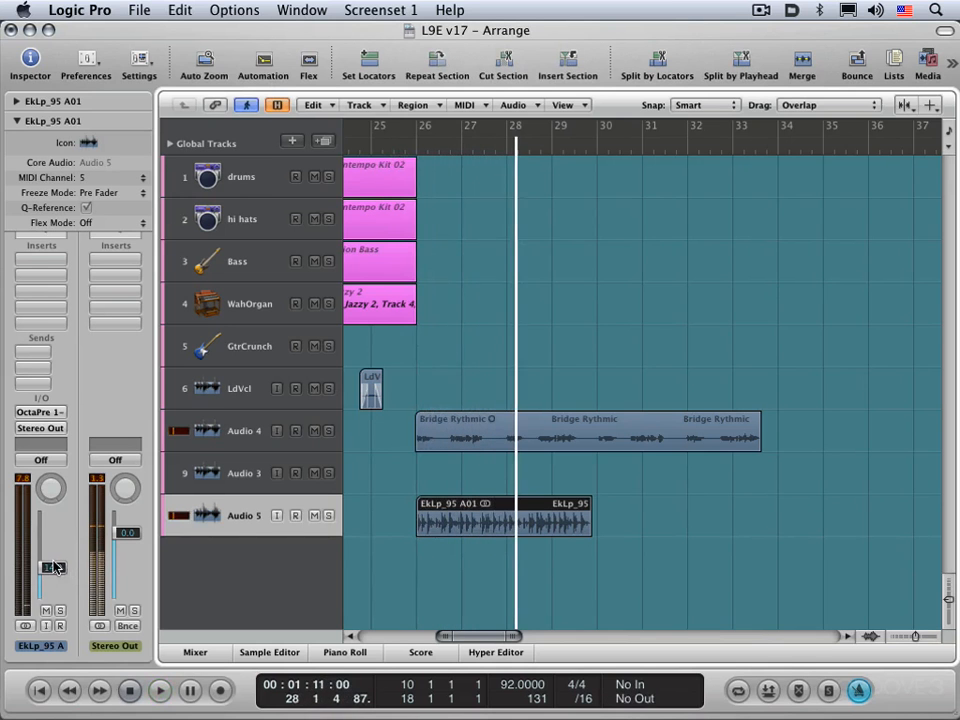
drag(55, 567, 55, 557)
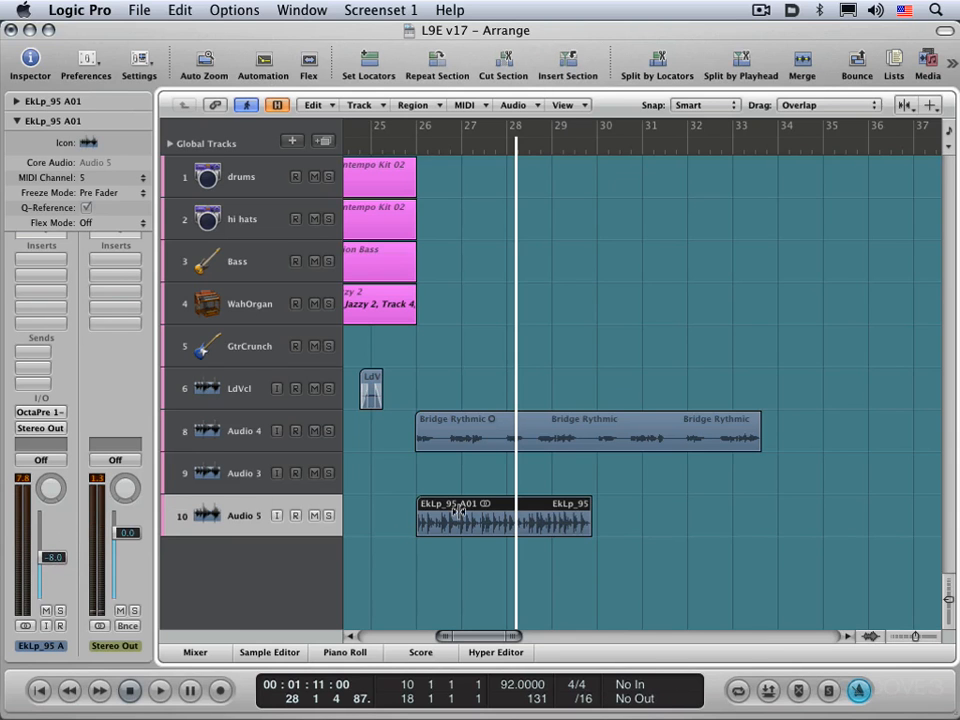
Turn on Flex View in the arrangement and enlarge the track height until the flex mode settings show
click(580, 105)
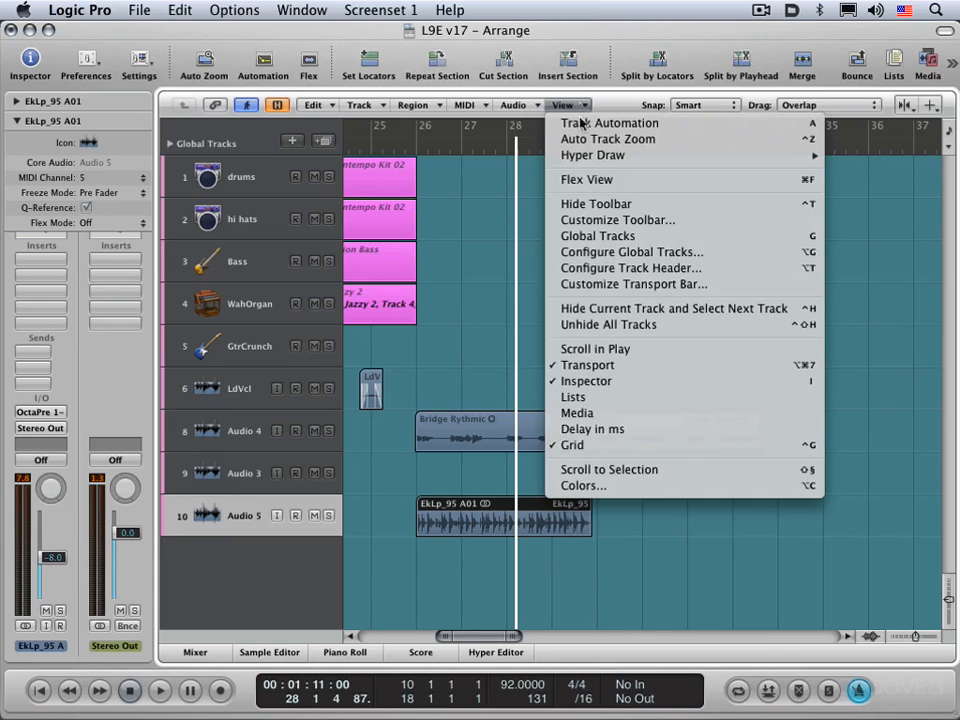
click(591, 180)
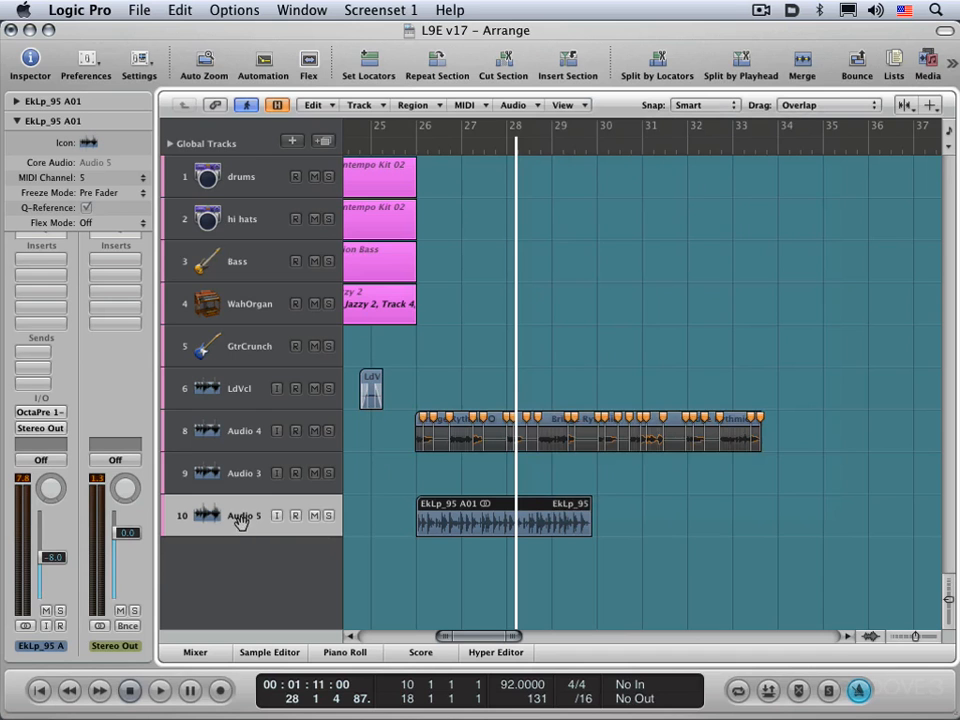
key(ctrl+Down)
key(ctrl+Down)
key(ctrl+Down)
key(ctrl+Down)
key(ctrl+Down)
key(ctrl+Down)
key(ctrl+Down)
key(ctrl+Down)
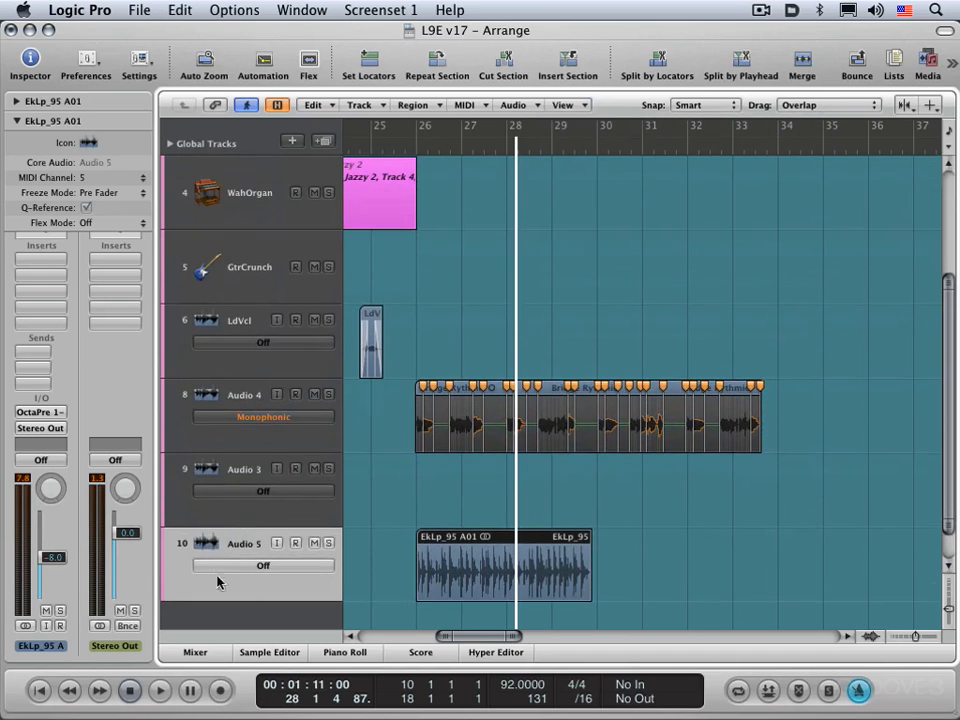
Hide Flex View and show it again
click(562, 105)
click(589, 180)
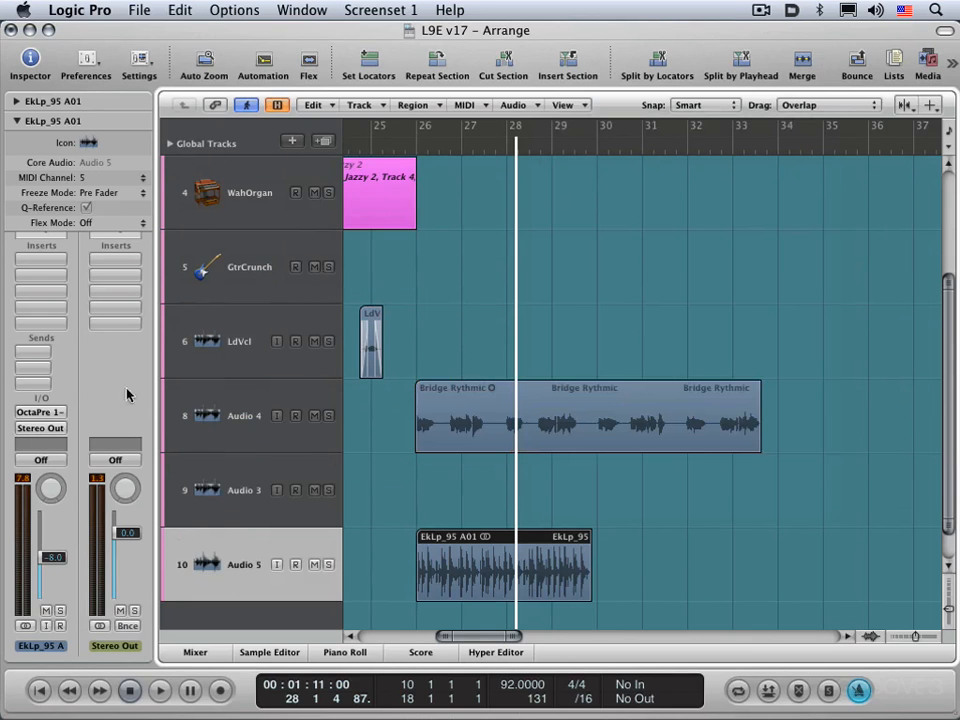
click(583, 105)
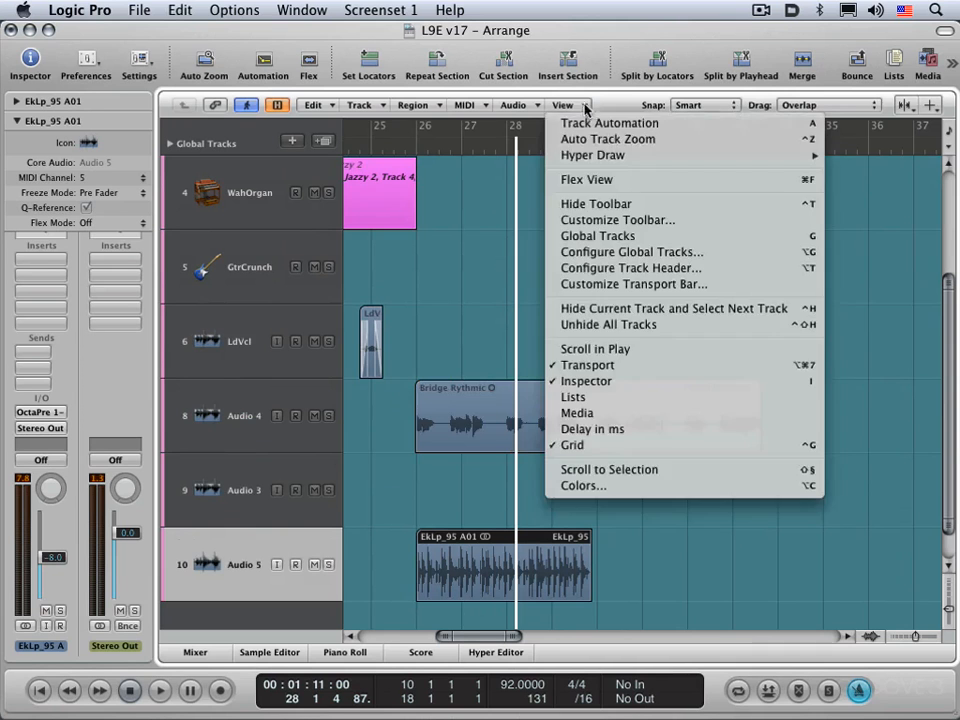
click(570, 180)
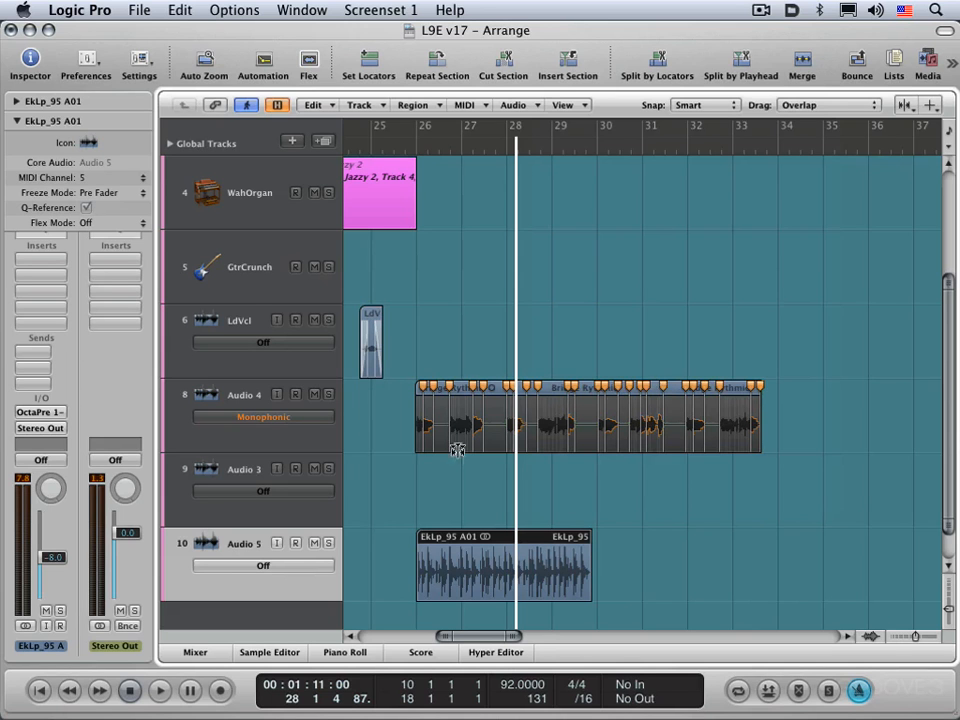
Set the flex mode of the Audio 5 track to Slicing
click(281, 569)
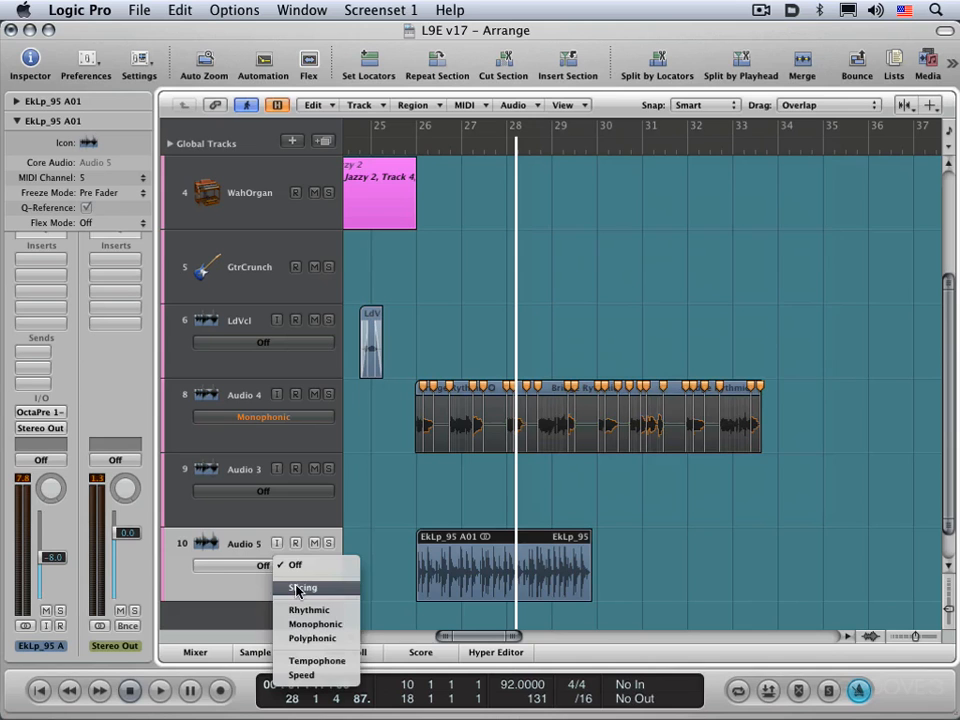
click(296, 589)
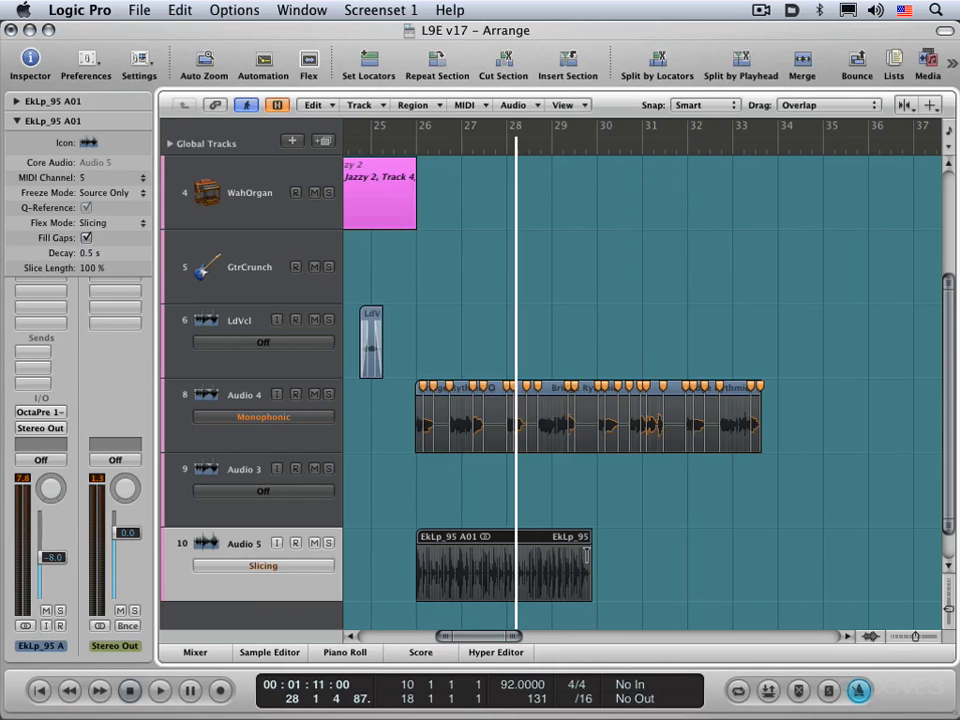
Examine the transients of the EkLp_95 A01 loop up close around bar 28, then return to the overview
key(ctrl+alt+Right)
key(ctrl+alt+Right)
key(ctrl+alt+Right)
key(ctrl+alt+Right)
key(ctrl+alt+Right)
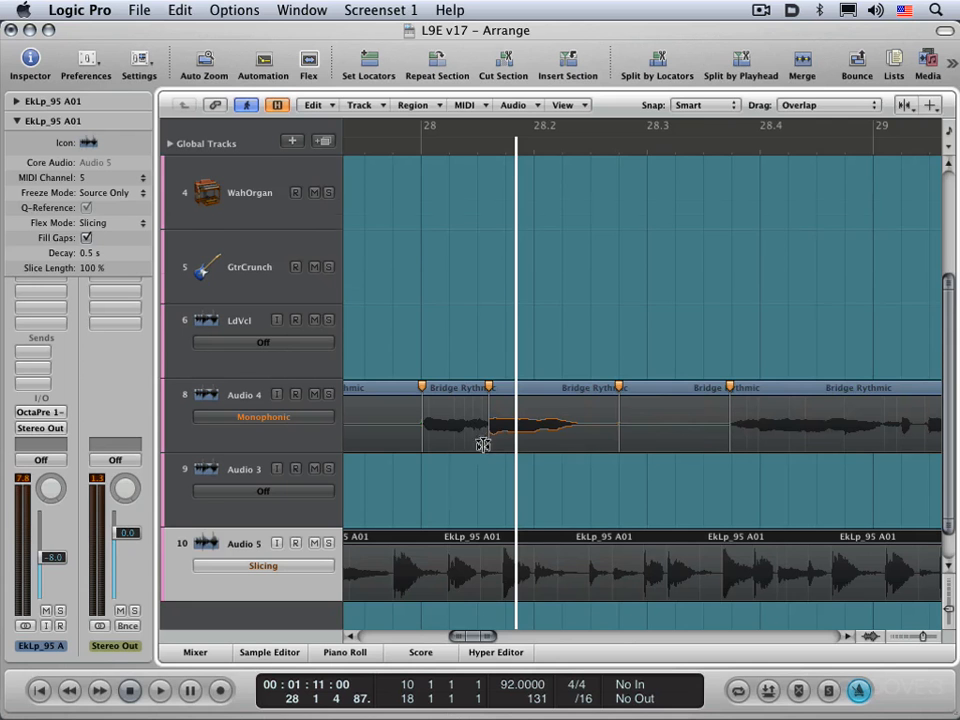
scroll(480, 448, down, 2)
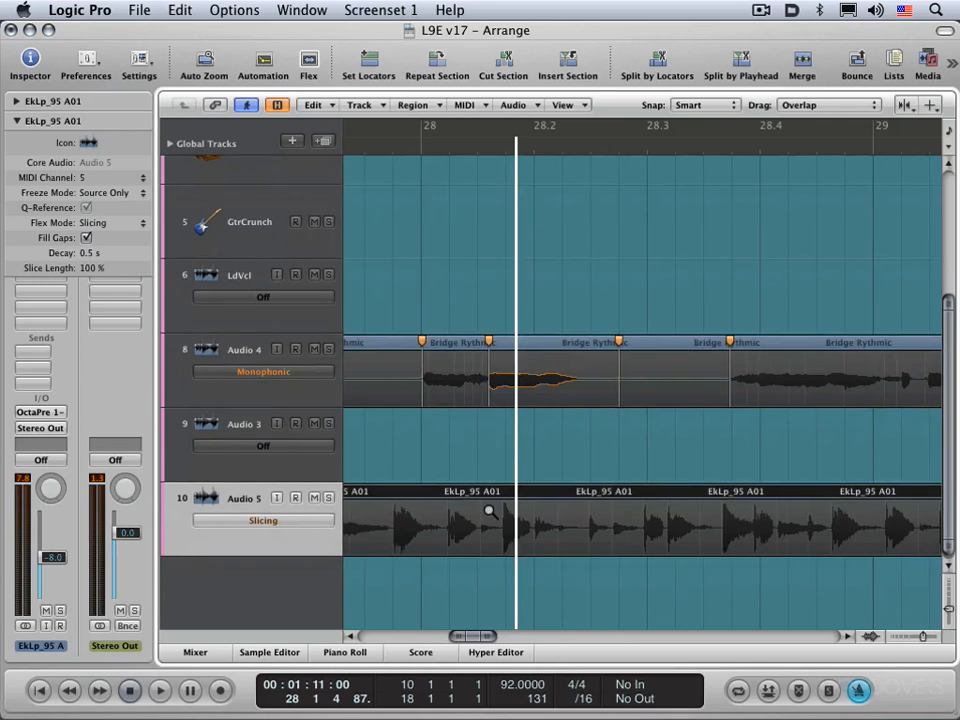
key(ctrl+alt+Left)
key(ctrl+alt+Left)
key(ctrl+alt+Left)
key(ctrl+alt+Left)
key(ctrl+alt+Left)
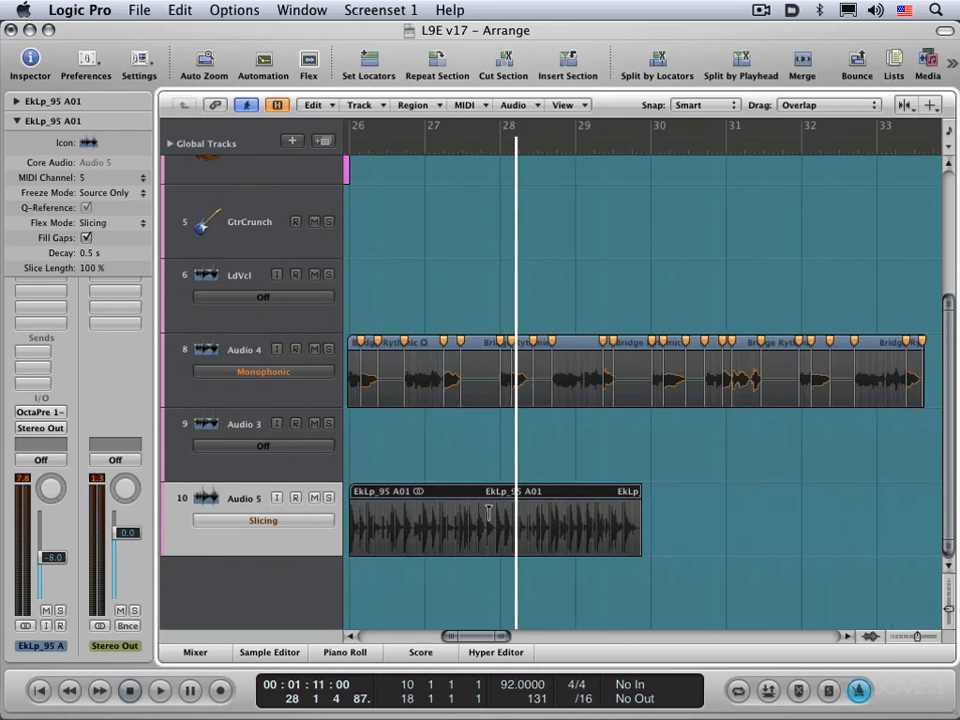
scroll(488, 512, left, 1)
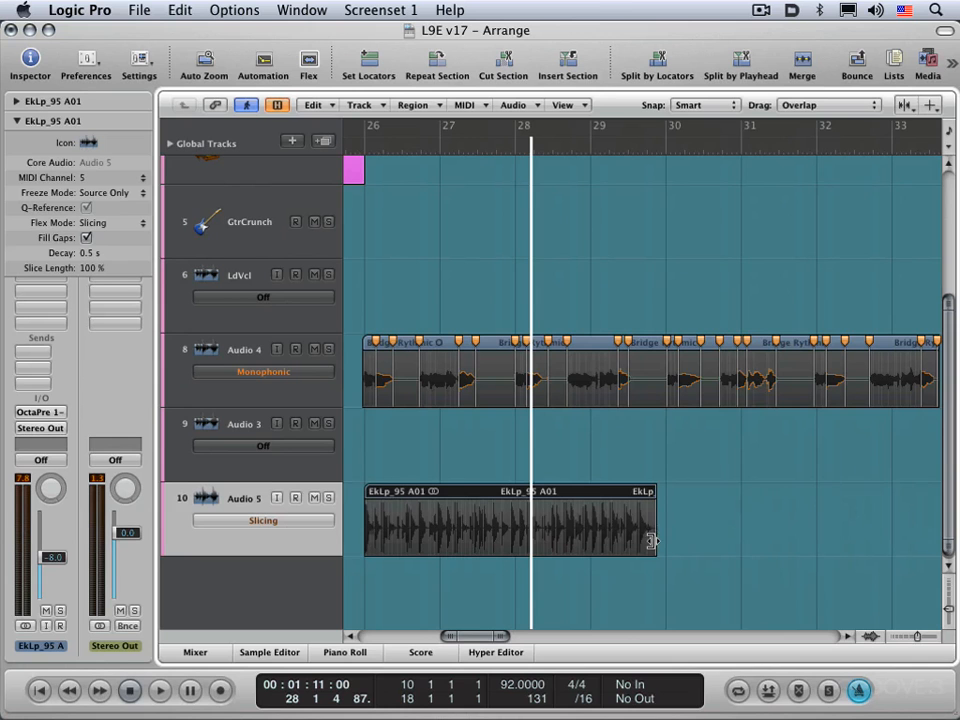
Stretch the end of the EkLp_95 A01 region to bar 30 for a four-bar length and play it back from just before bar 26
drag(651, 541, 667, 543)
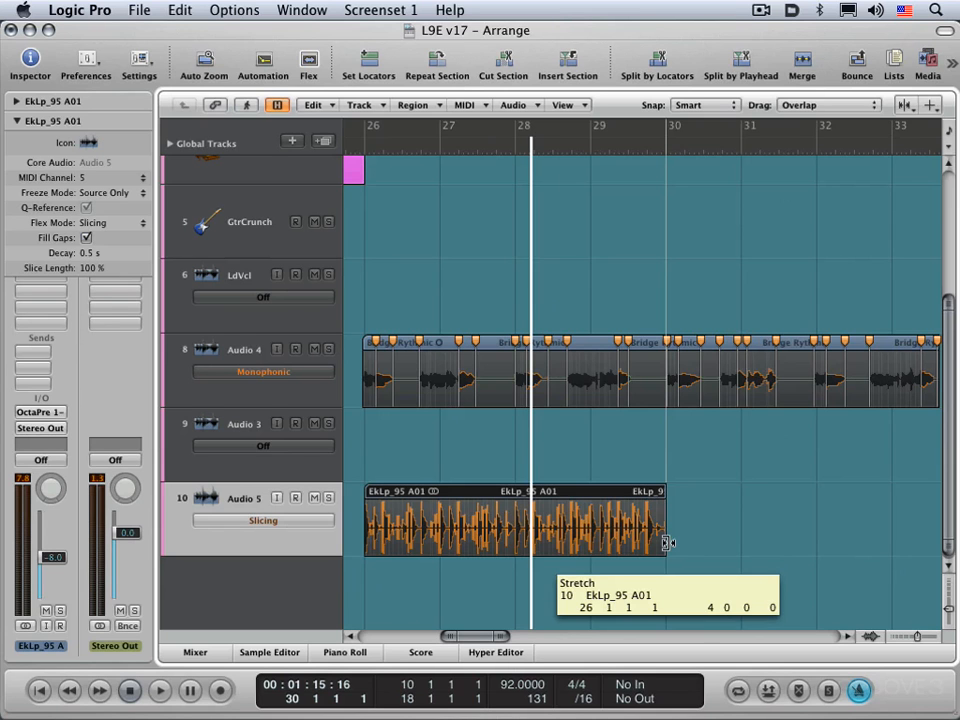
drag(667, 543, 666, 543)
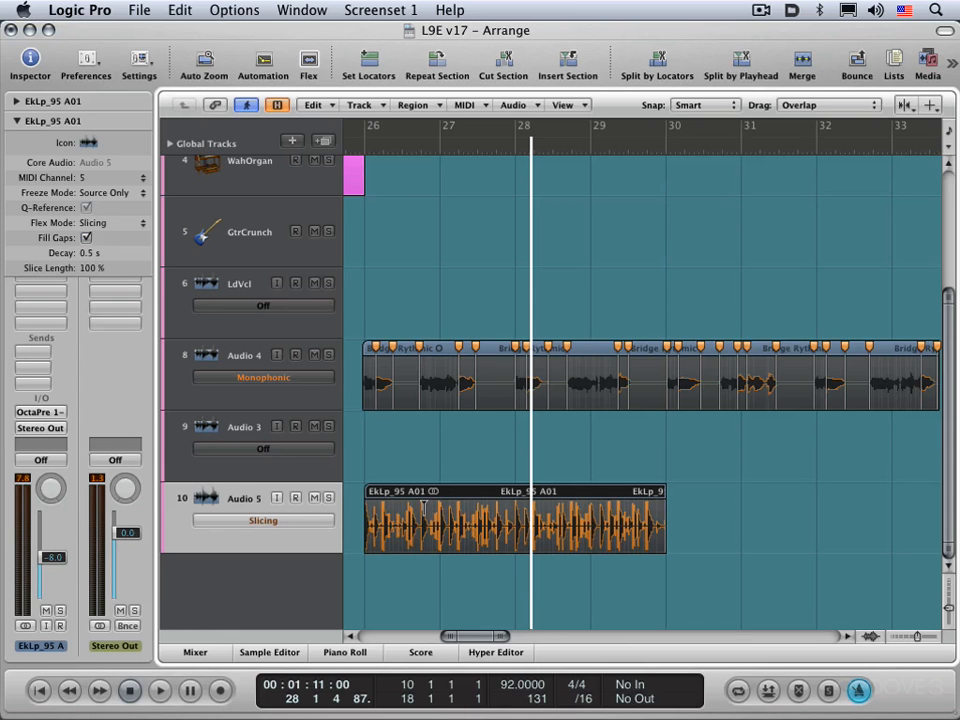
click(360, 146)
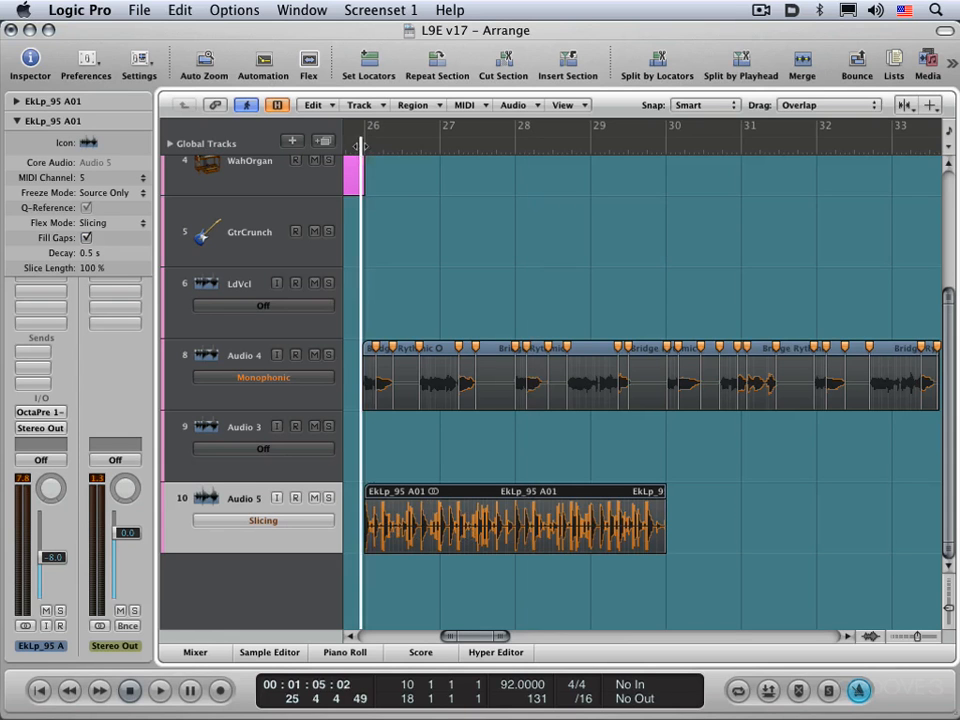
key(space)
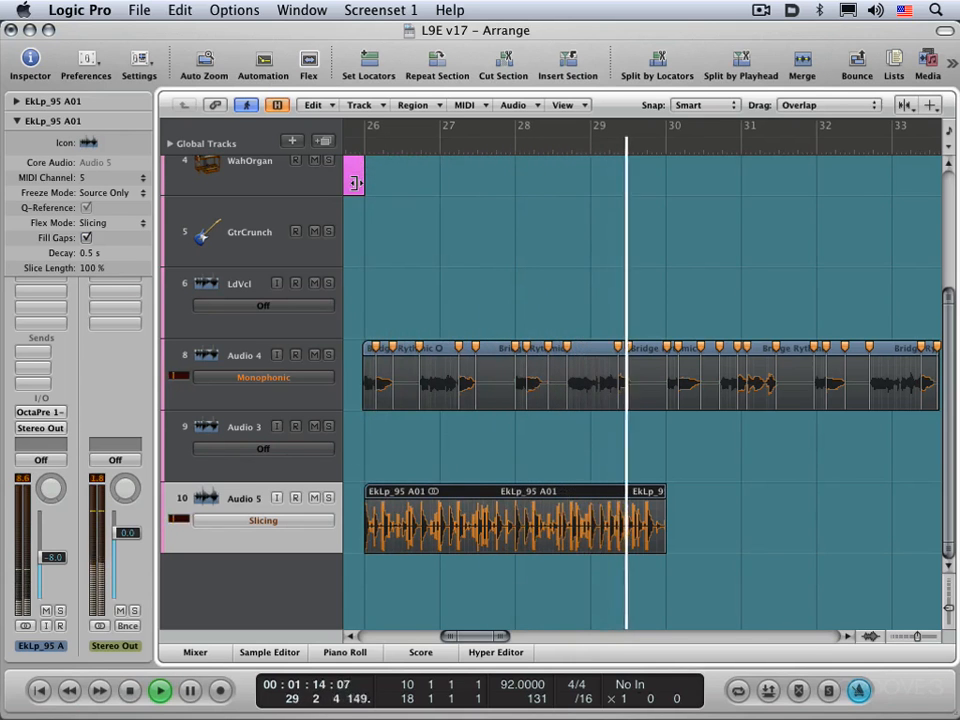
key(space)
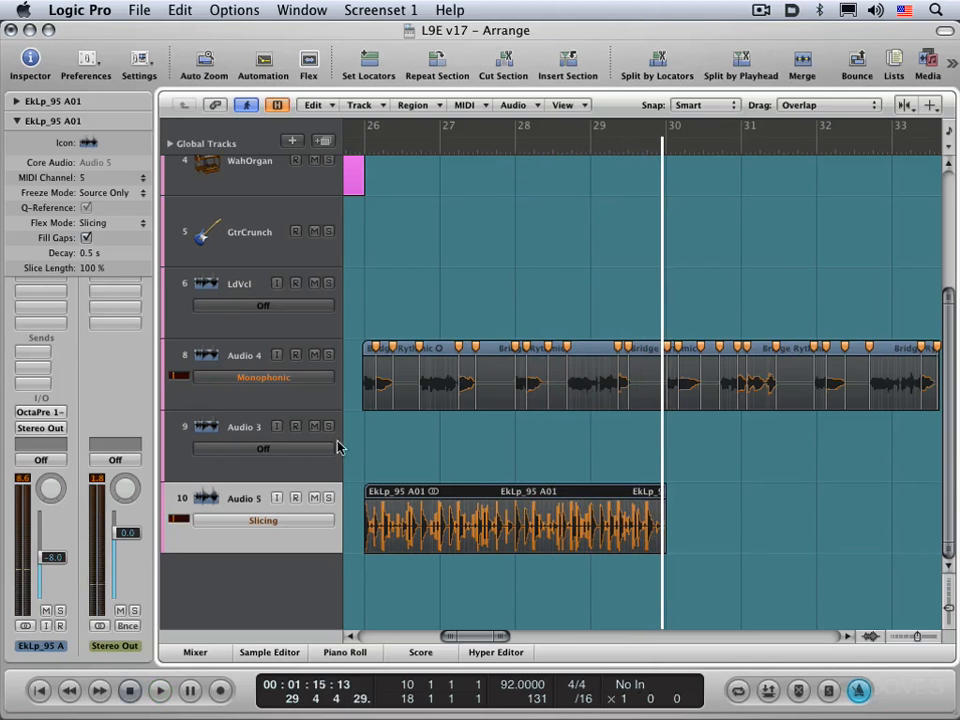
Copy the stretched EkLp_95 A01 region to bar 30 on the Audio 5 track using the Pointer tool
key(Escape)
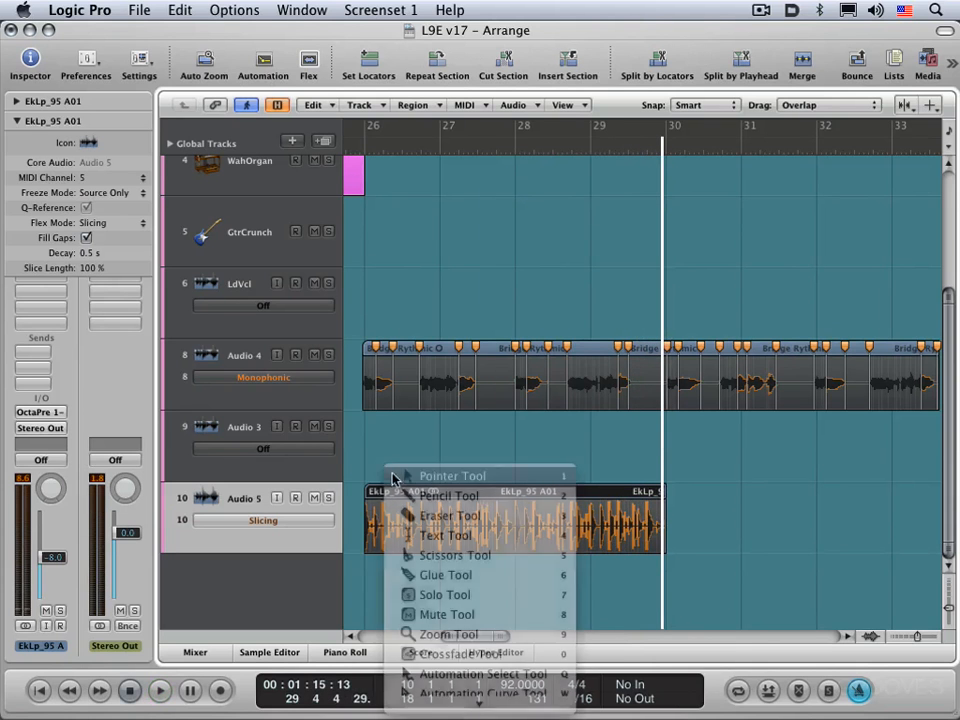
key(Escape)
drag(378, 493, 679, 523)
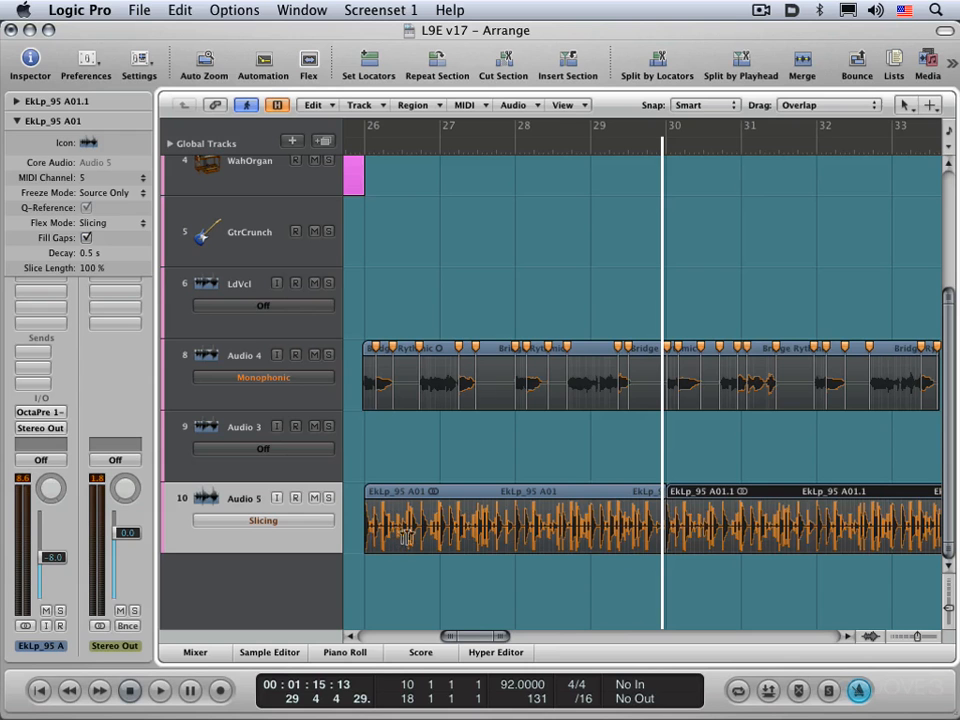
Review the flex modes available for the Audio 5 track, keeping Slicing selected
click(576, 106)
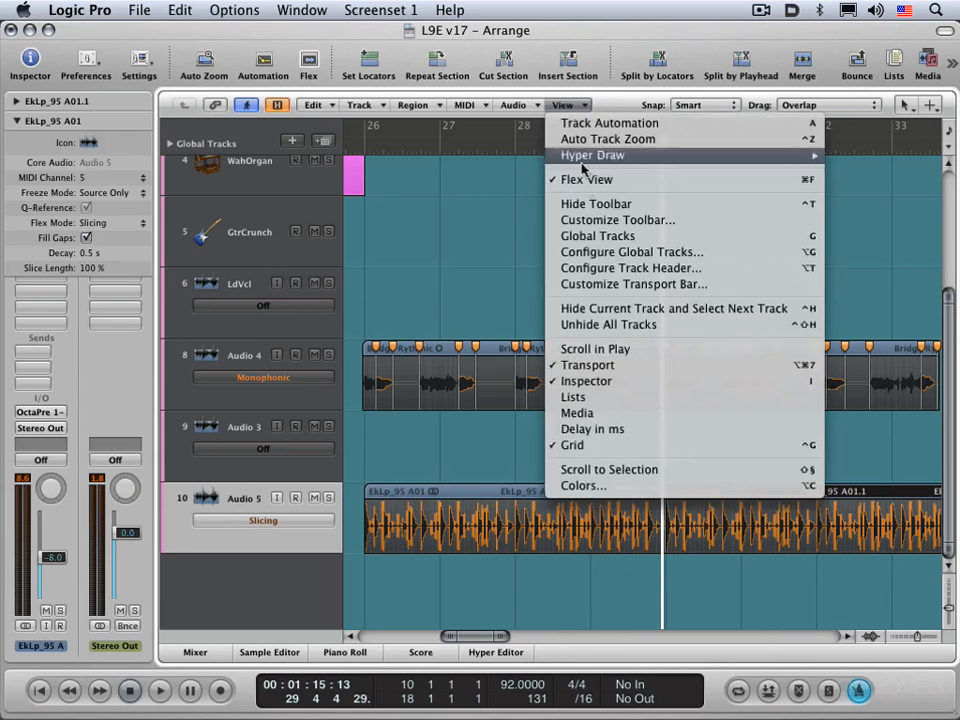
click(282, 522)
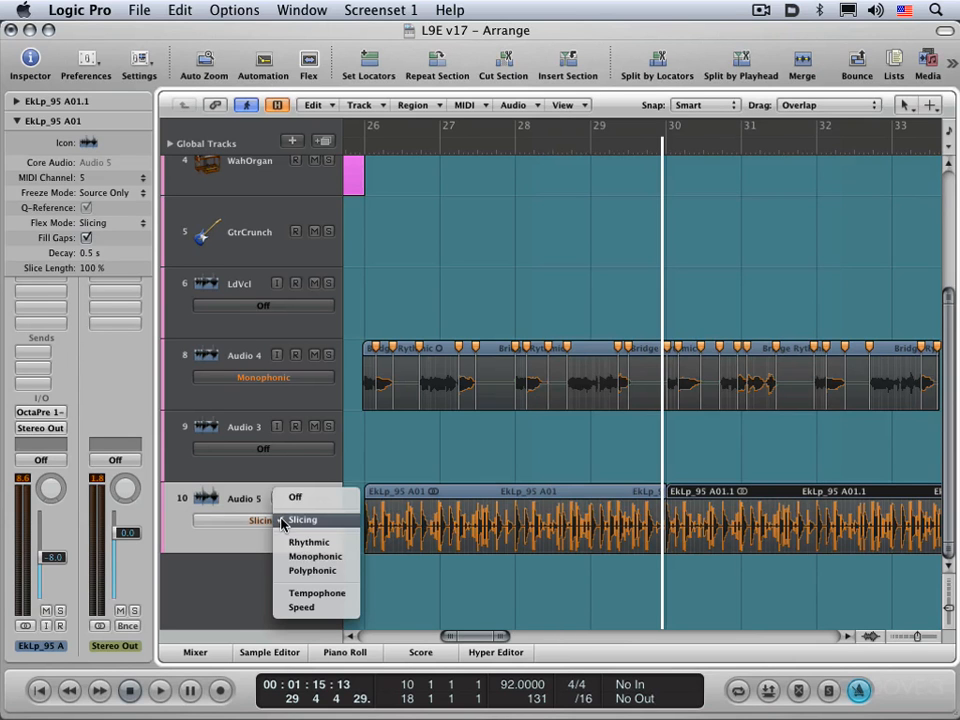
click(486, 576)
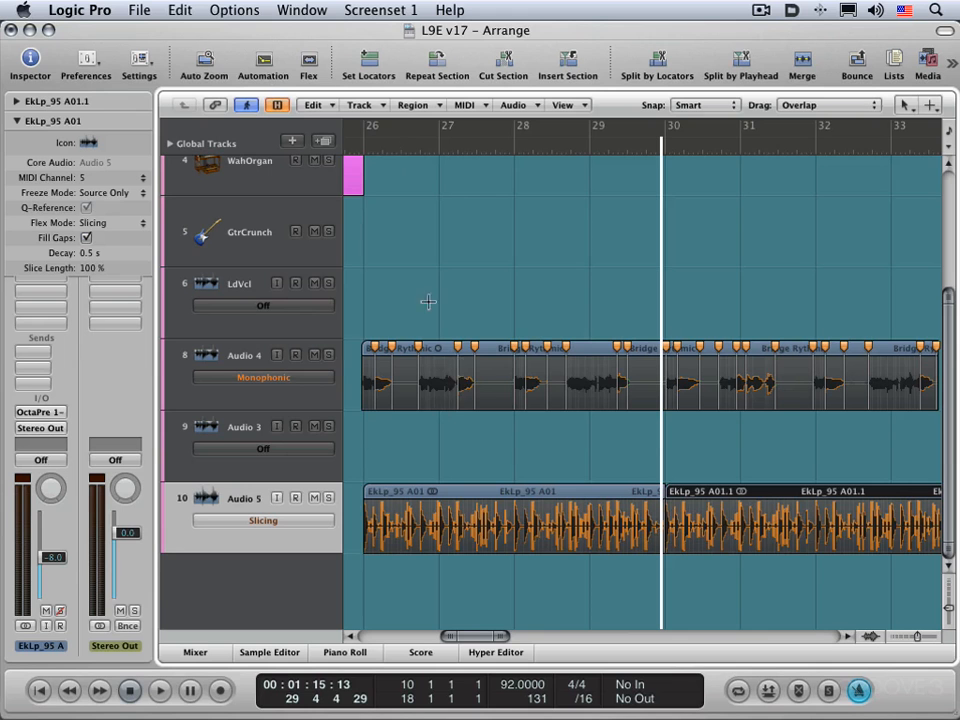
After playing from bar 26, add flex markers around the transient just after bar 27 on Audio 4 and shift the middle one slightly later
double_click(408, 153)
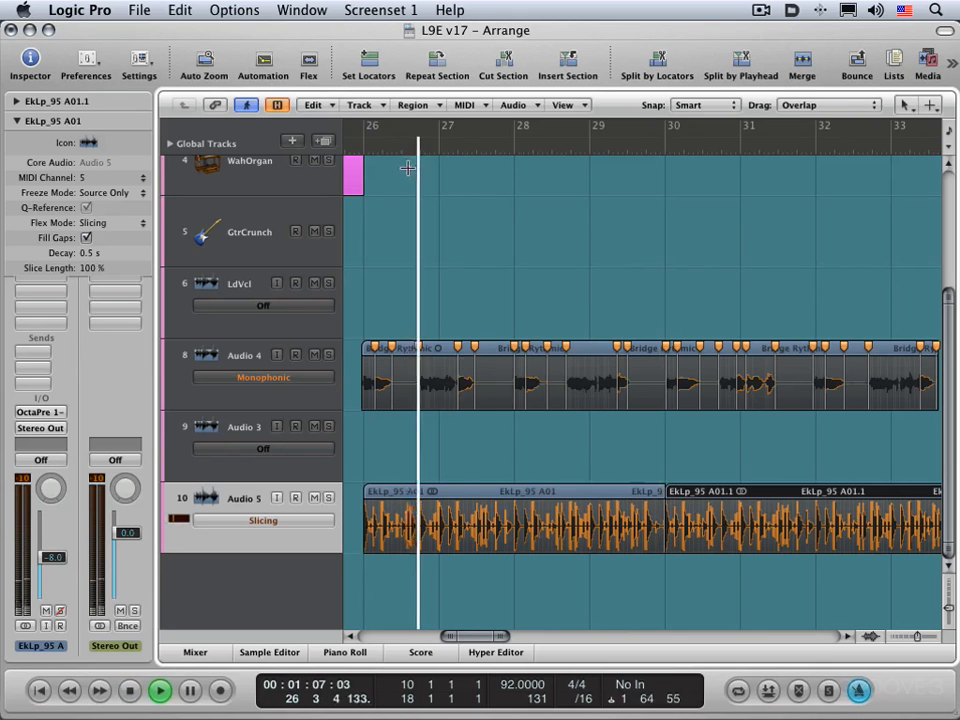
key(space)
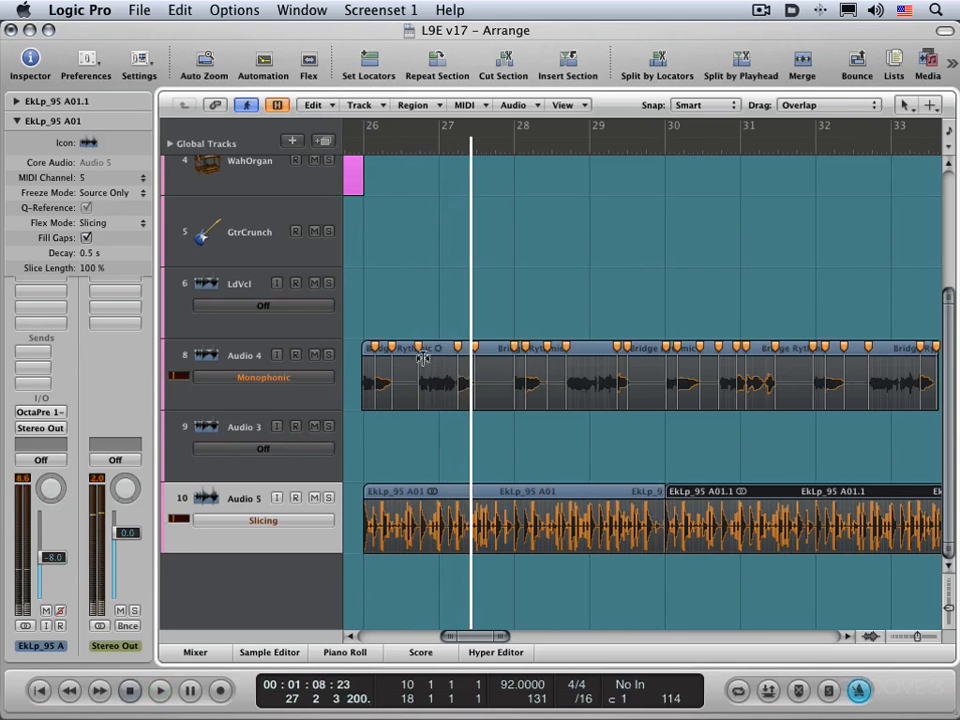
drag(406, 327, 540, 448)
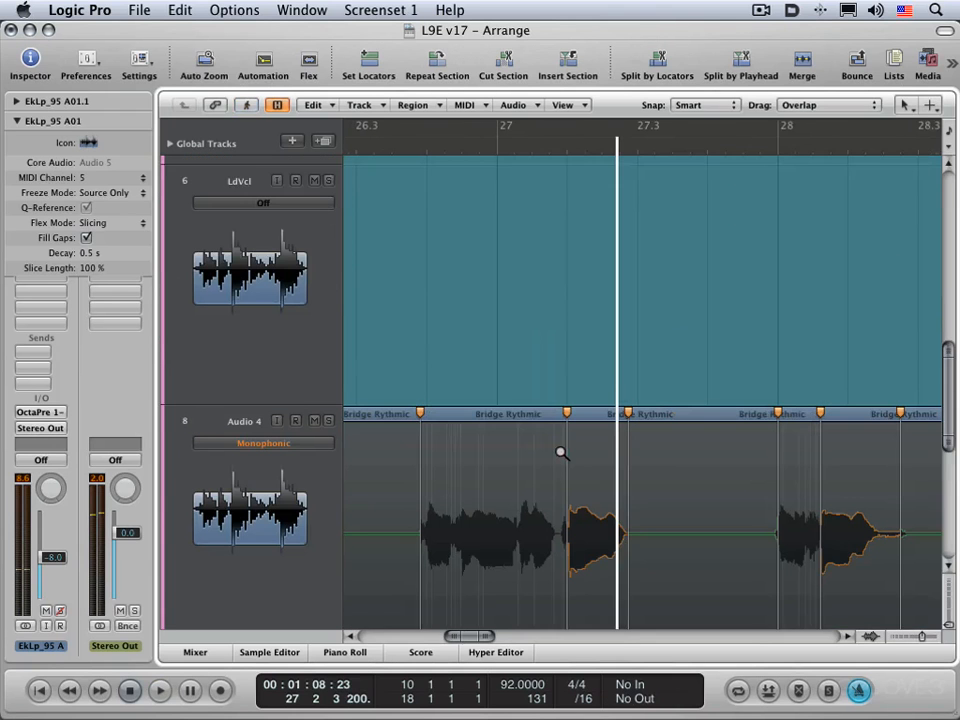
scroll(535, 402, down, 1)
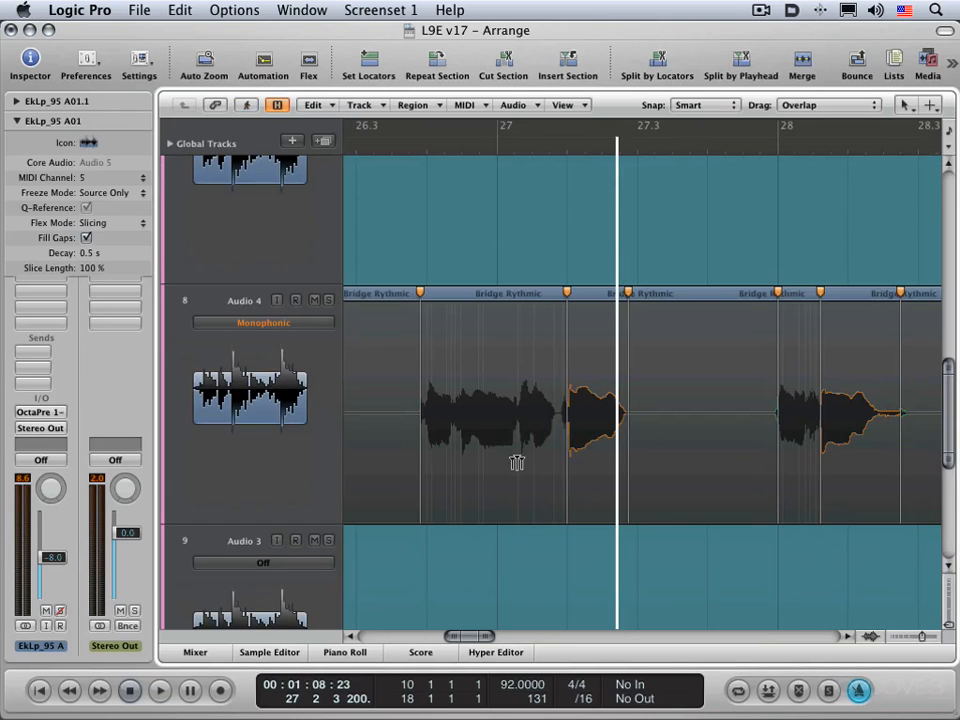
click(516, 462)
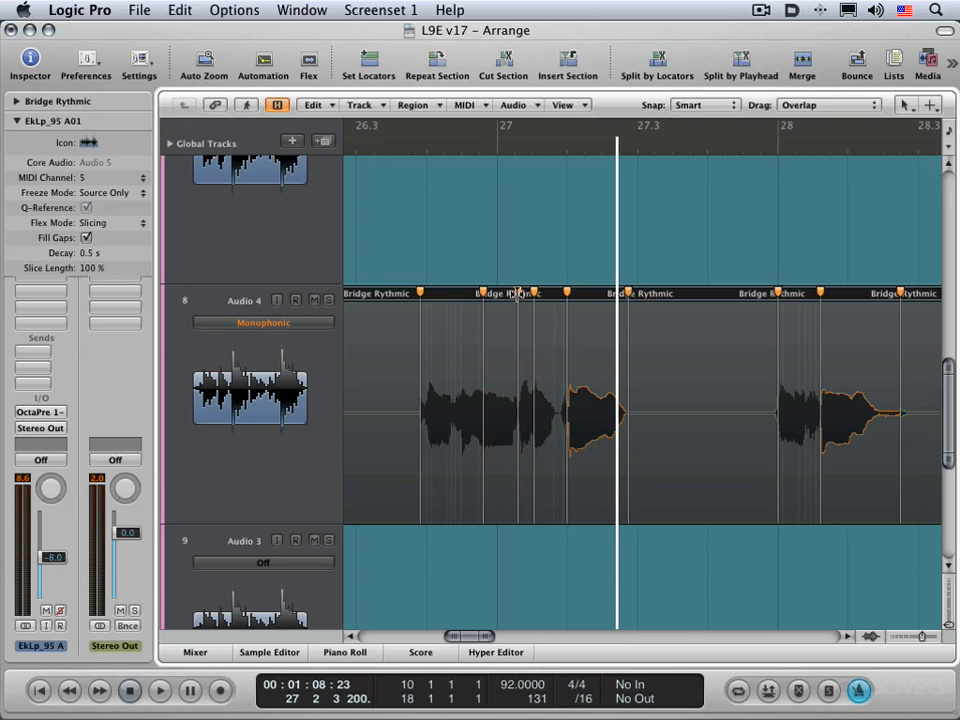
drag(519, 293, 528, 302)
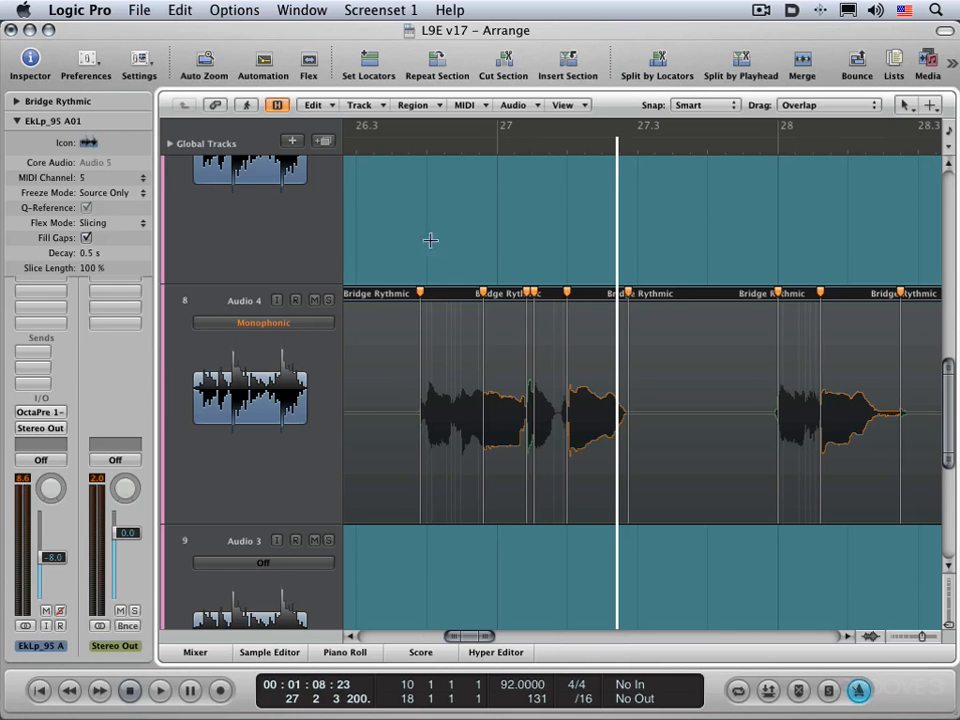
Play back the adjusted vocal phrase twice from around 26.3 to check the timing
click(367, 149)
key(space)
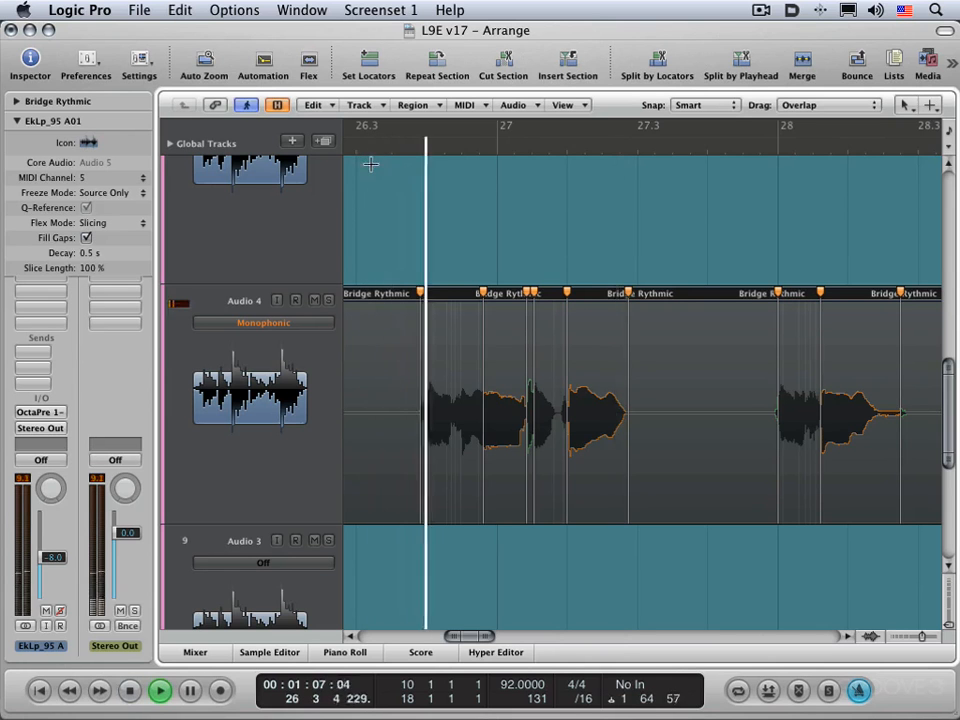
key(space)
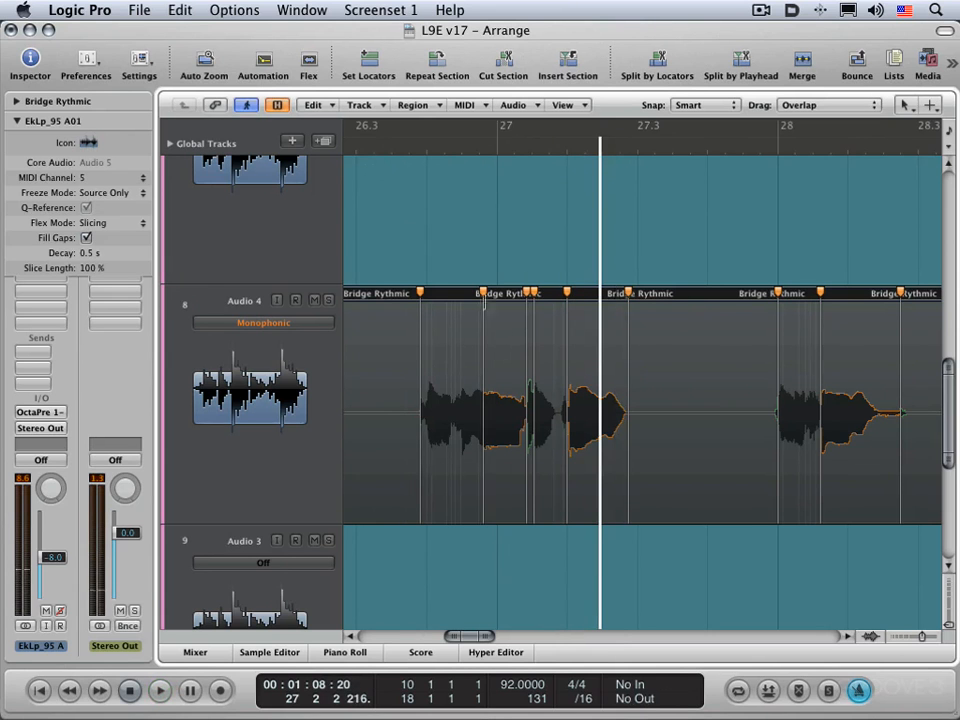
click(357, 152)
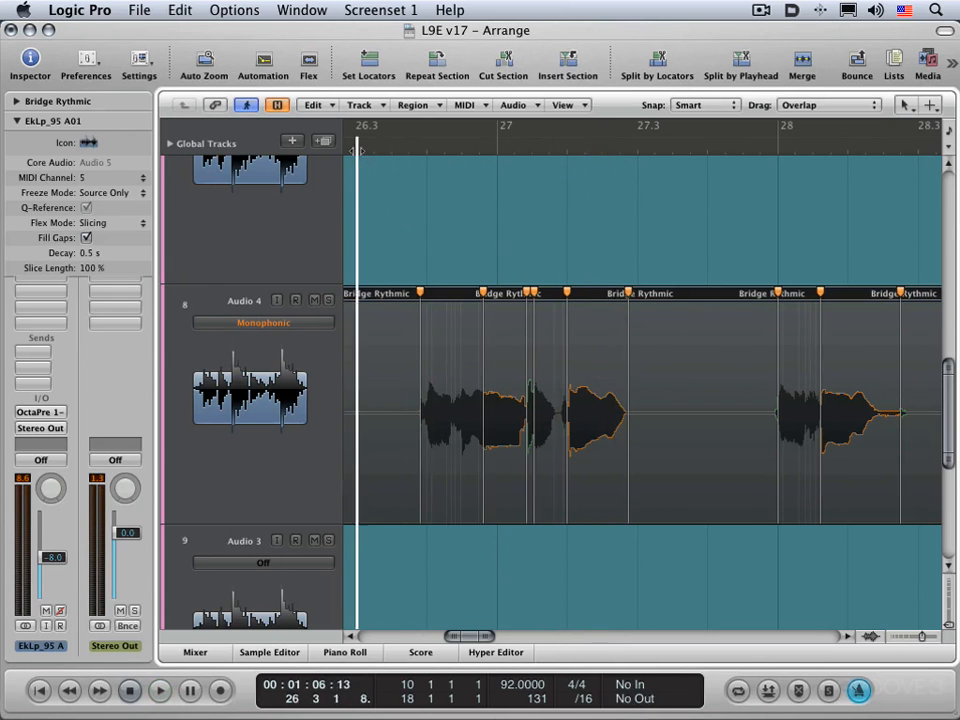
key(space)
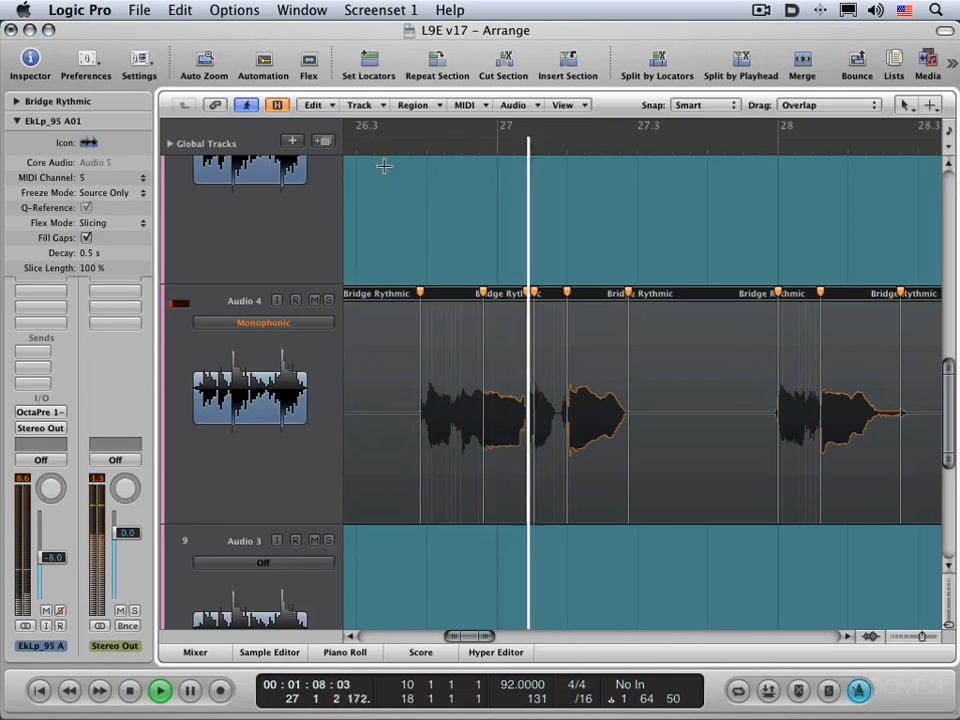
key(space)
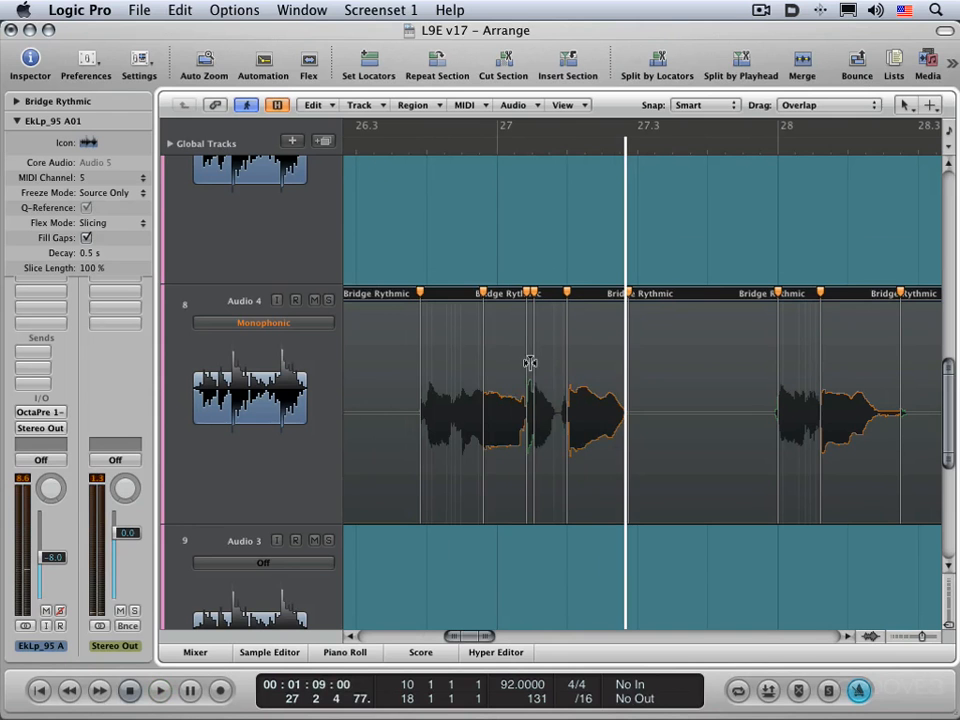
Play the Audio 4 phrase leading into bar 29 and add flex markers around the transient just after bar 29
scroll(544, 412, right, 5)
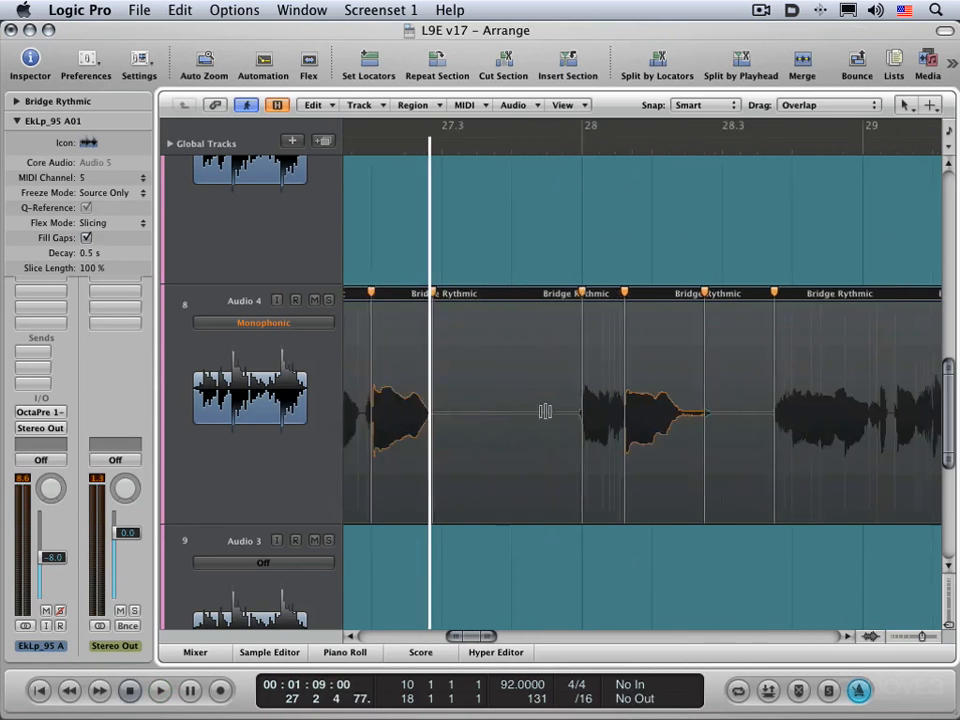
scroll(544, 412, right, 4)
click(617, 148)
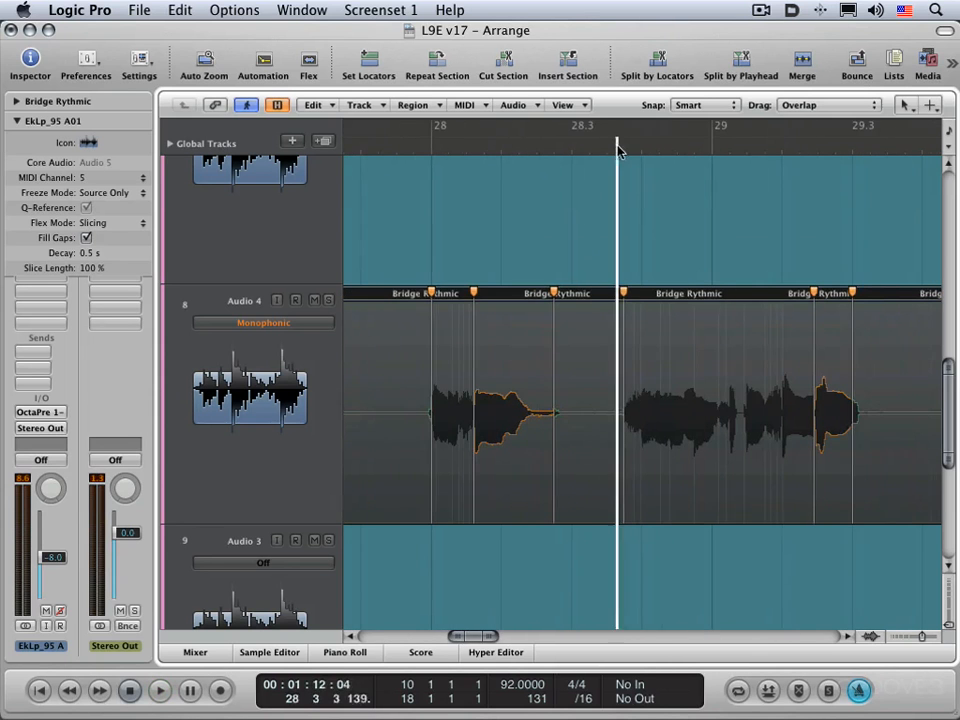
key(space)
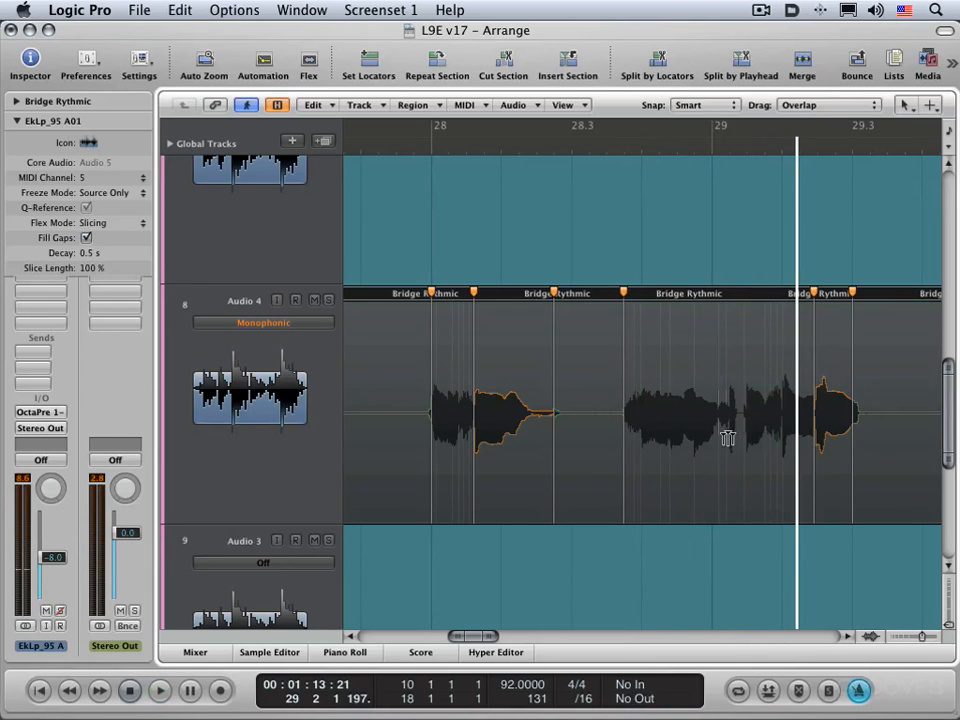
click(727, 295)
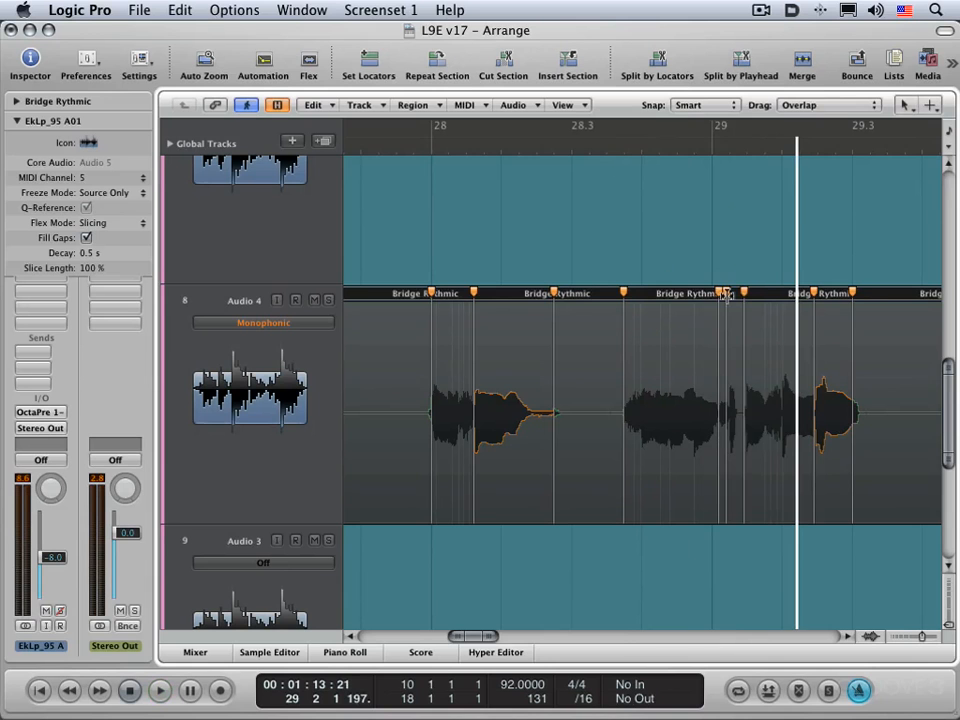
Try shifting the middle flex marker just after bar 29 close to its following marker, play it back, and undo the move
drag(727, 295, 737, 302)
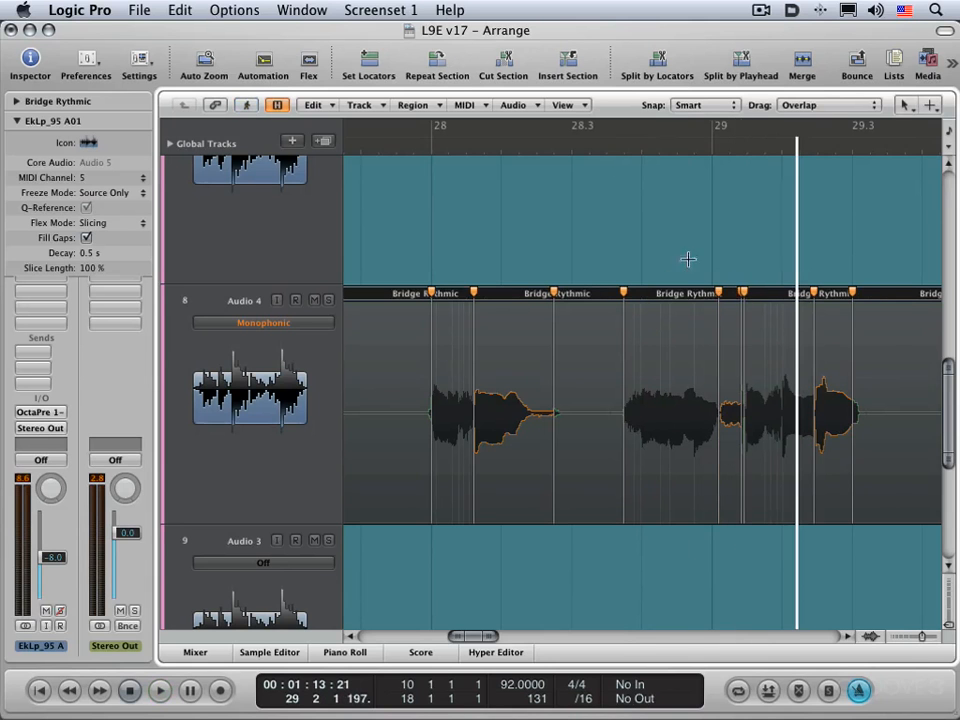
click(613, 146)
key(space)
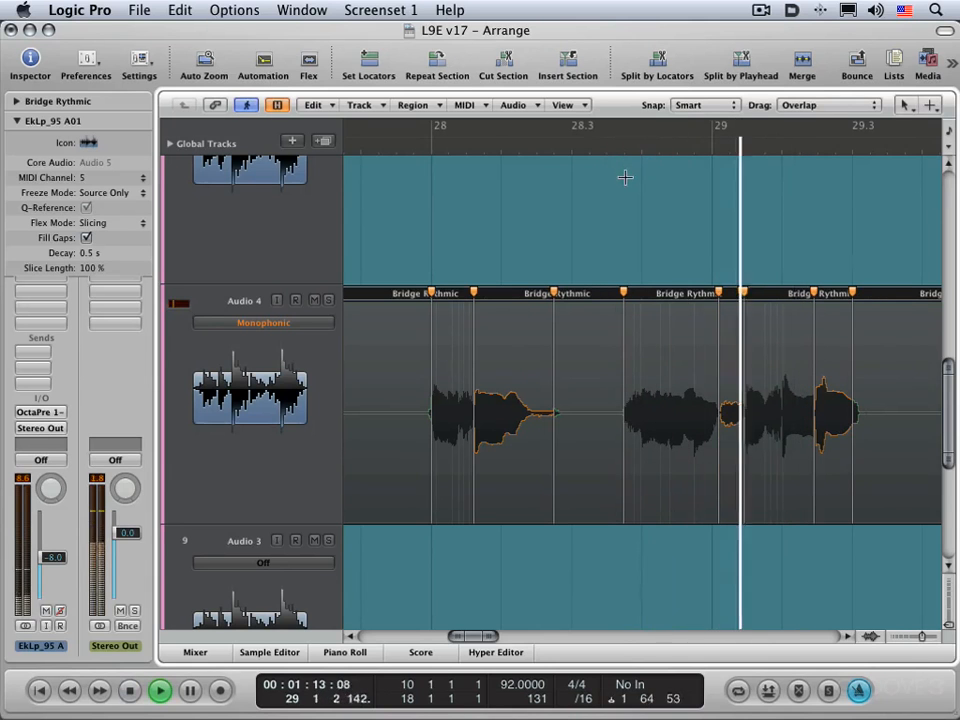
key(space)
key(super+z)
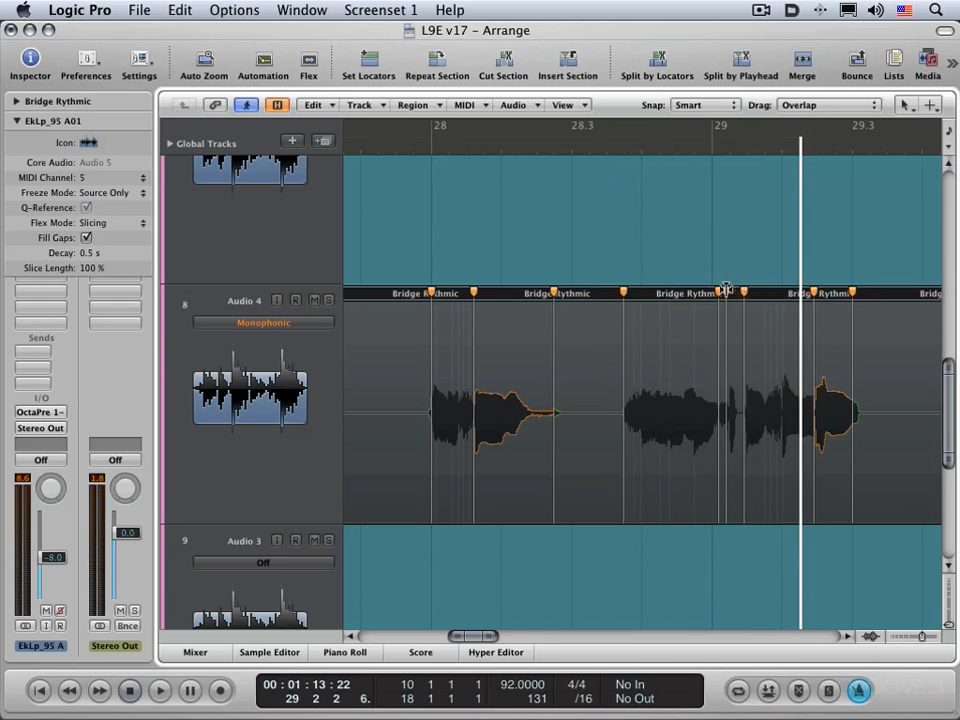
Try a smaller shift of the middle flex marker just after bar 29, play it back, and undo the move
drag(726, 289, 729, 294)
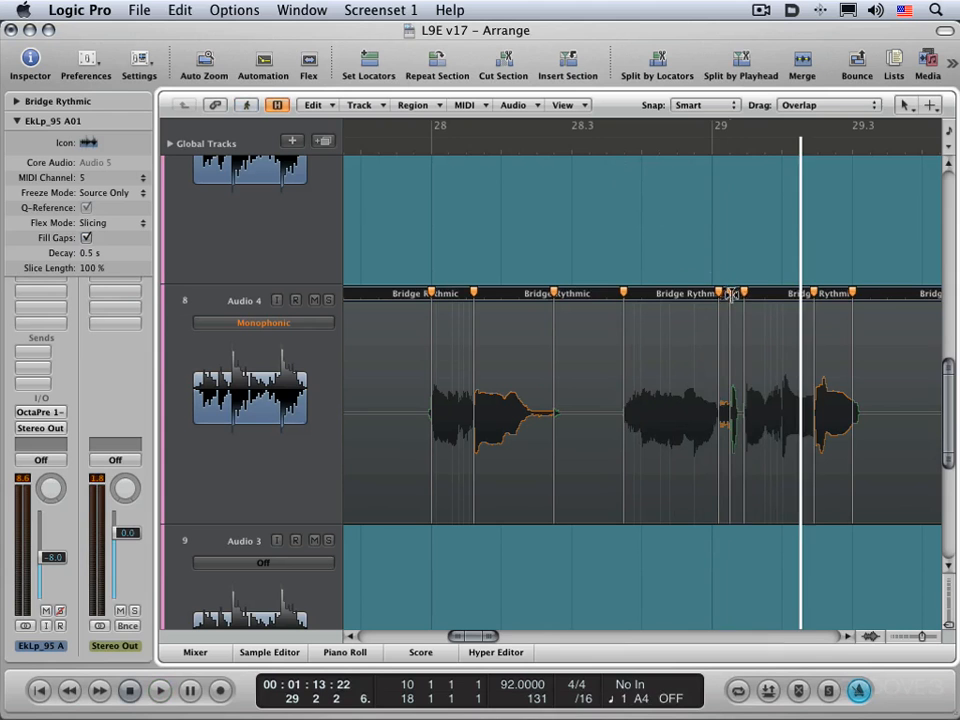
click(600, 148)
key(space)
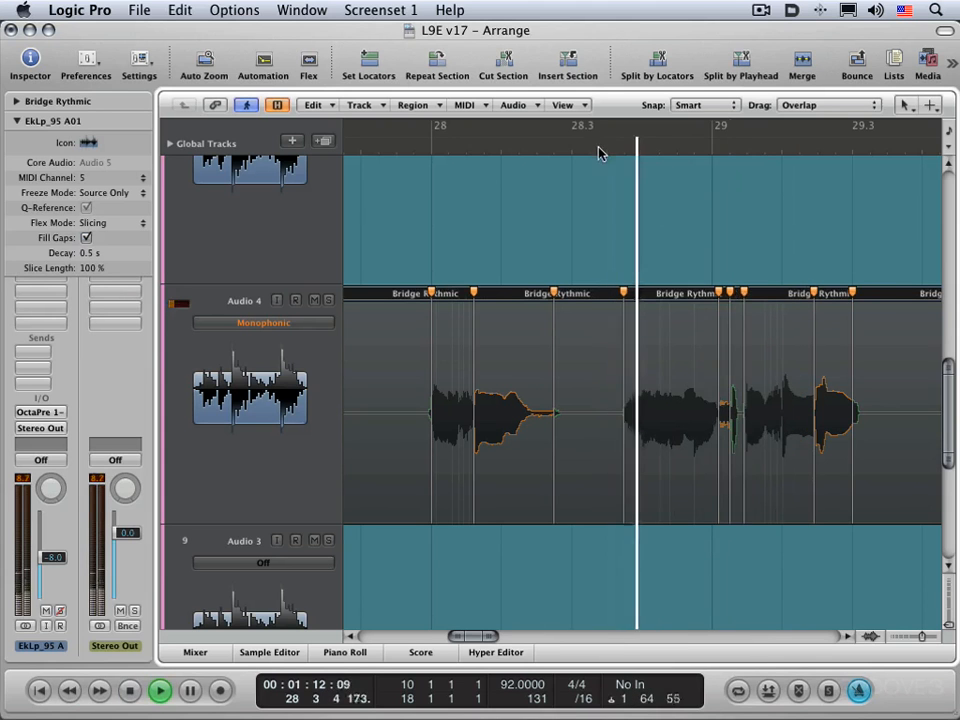
key(space)
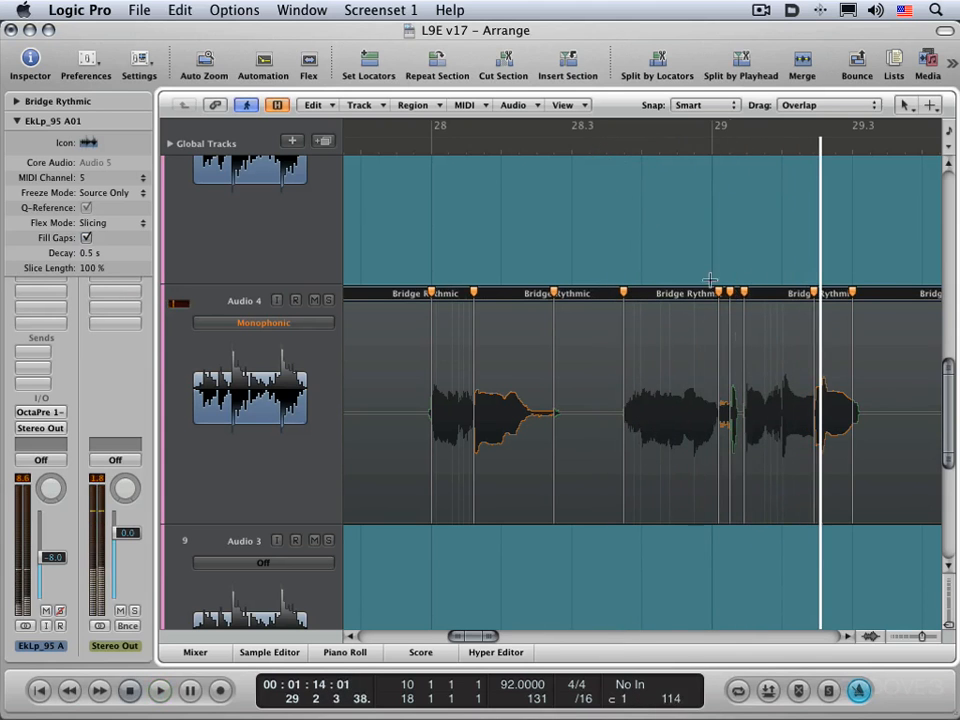
key(super+z)
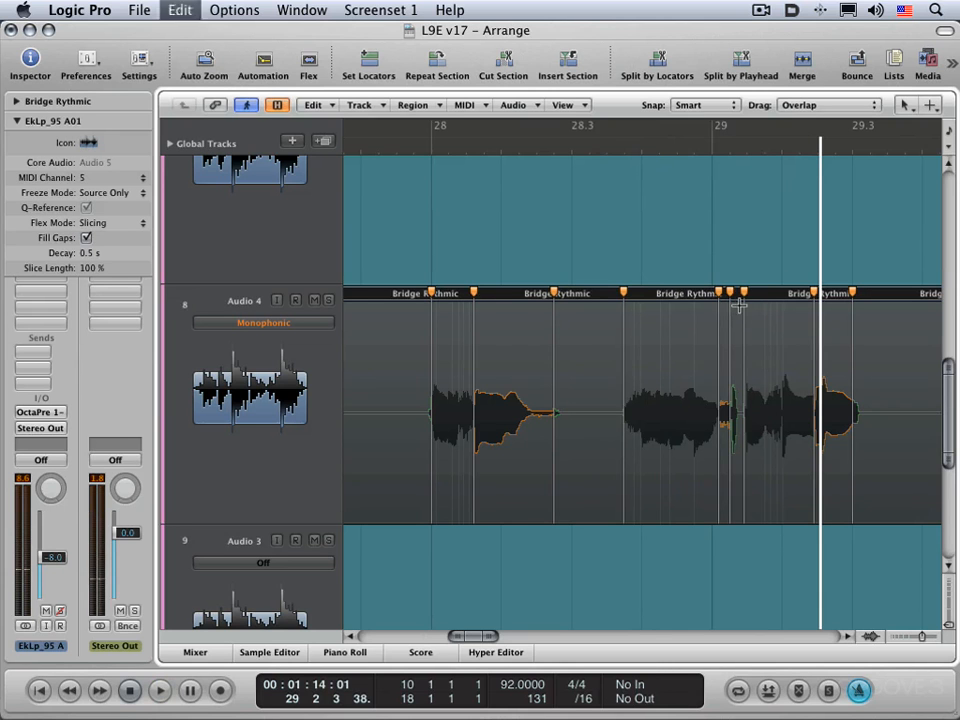
Play Audio 4 from just after bar 29 and add flex markers around the transient near 29.2
scroll(741, 330, right, 4)
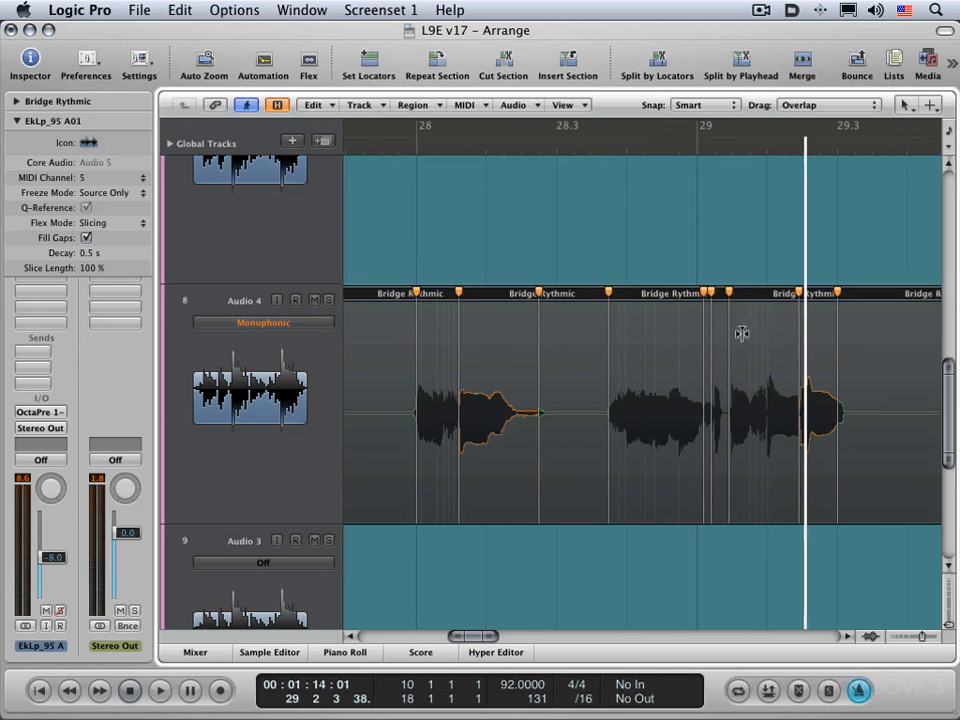
double_click(654, 146)
key(space)
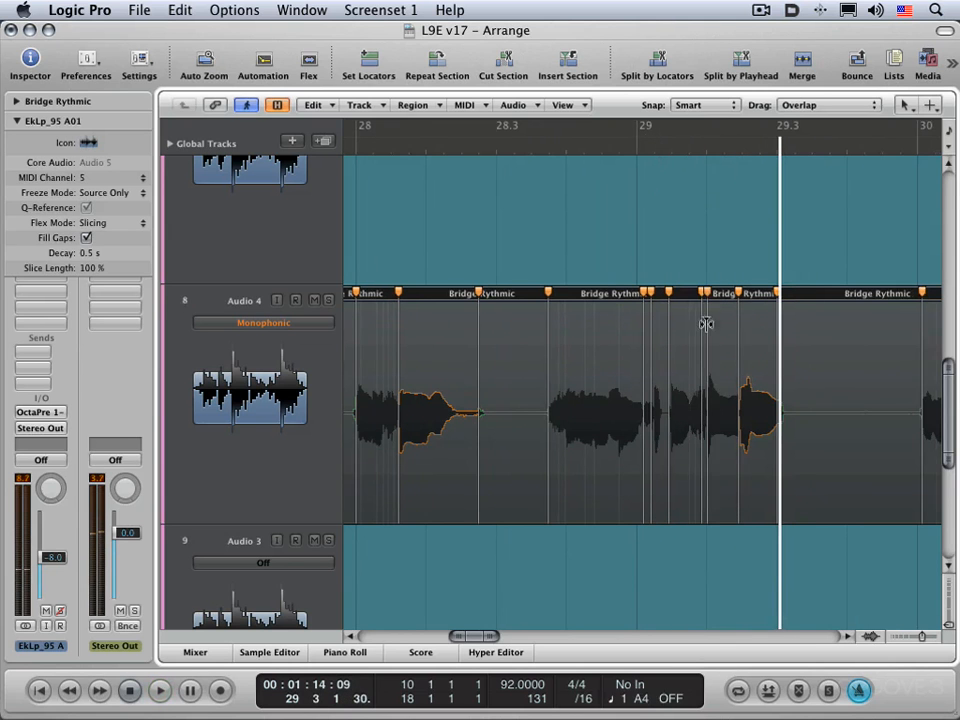
click(705, 291)
Try shifting the flex marker at the transient near 29.2 later, and play the phrase from just before bar 29
drag(706, 291, 723, 293)
click(611, 148)
key(space)
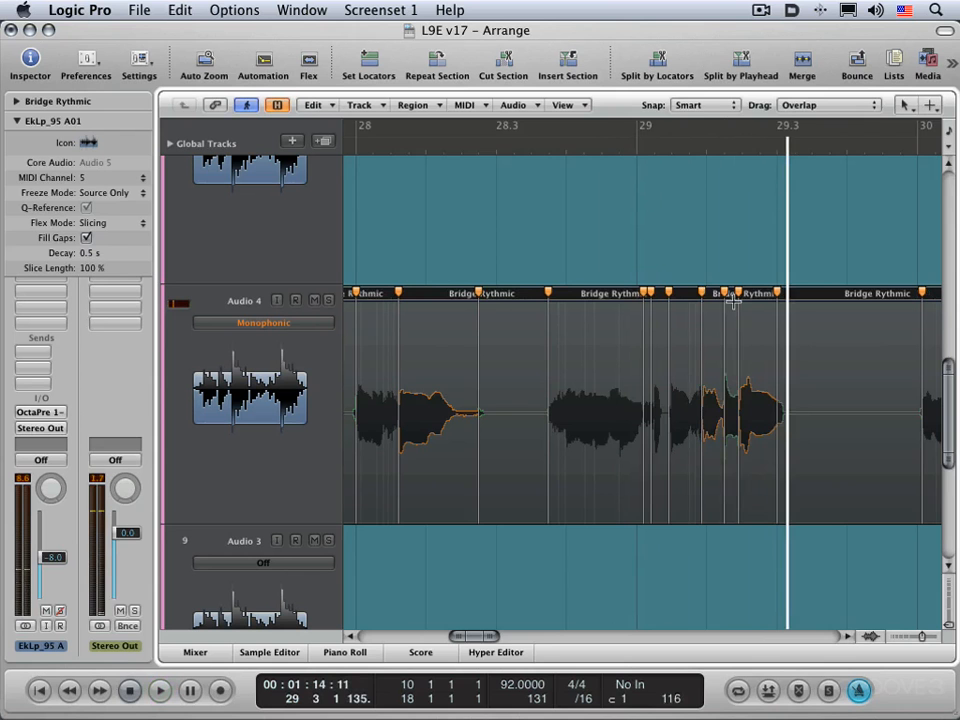
Play the last Audio 4 phrase, add flex markers around the transient just after bar 33, and move the middle one to about 33 1 2 121
scroll(730, 340, right, 3)
scroll(725, 343, right, 15)
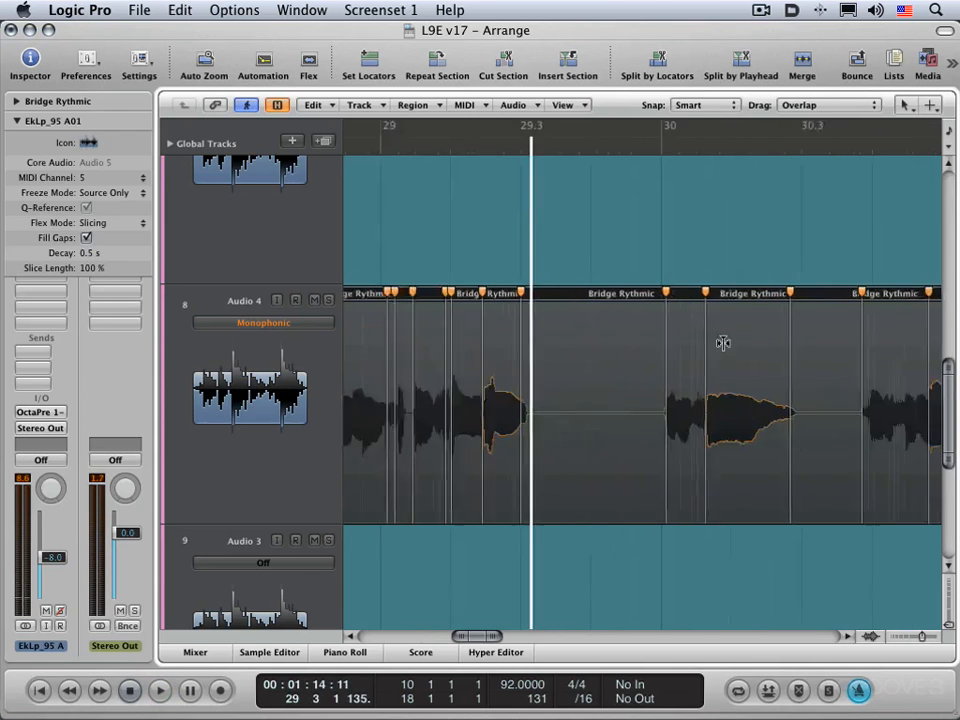
scroll(715, 334, right, 17)
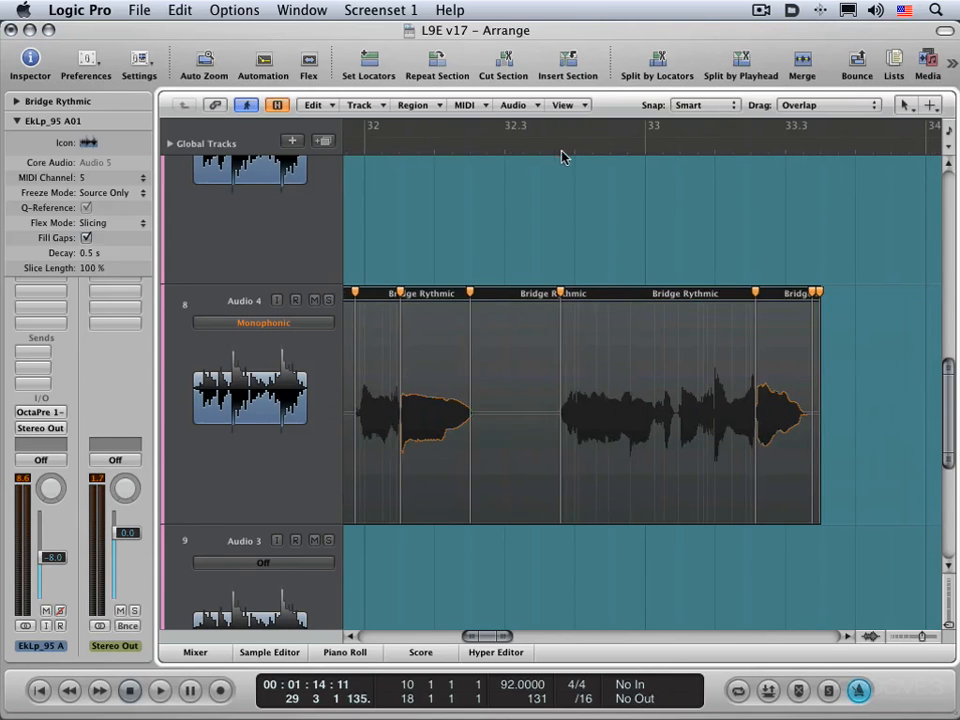
double_click(561, 148)
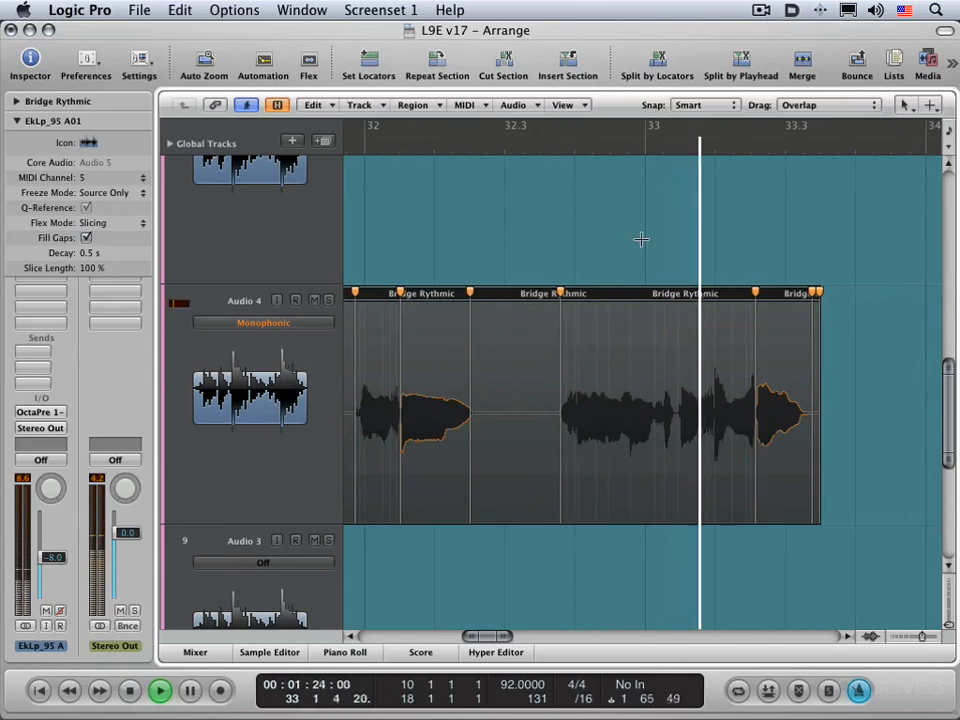
key(space)
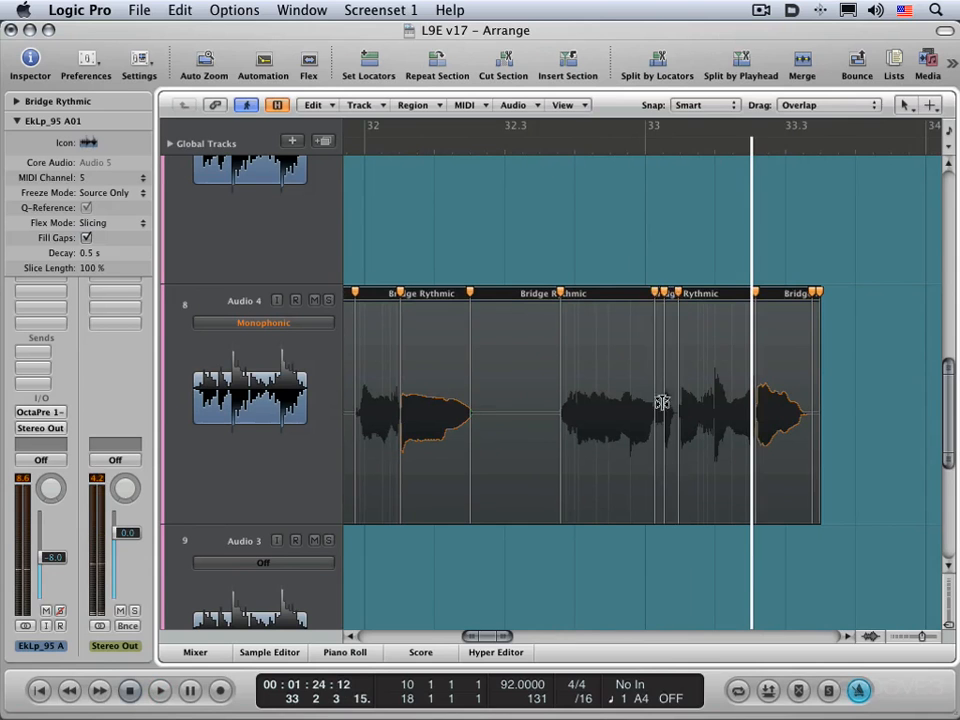
click(668, 292)
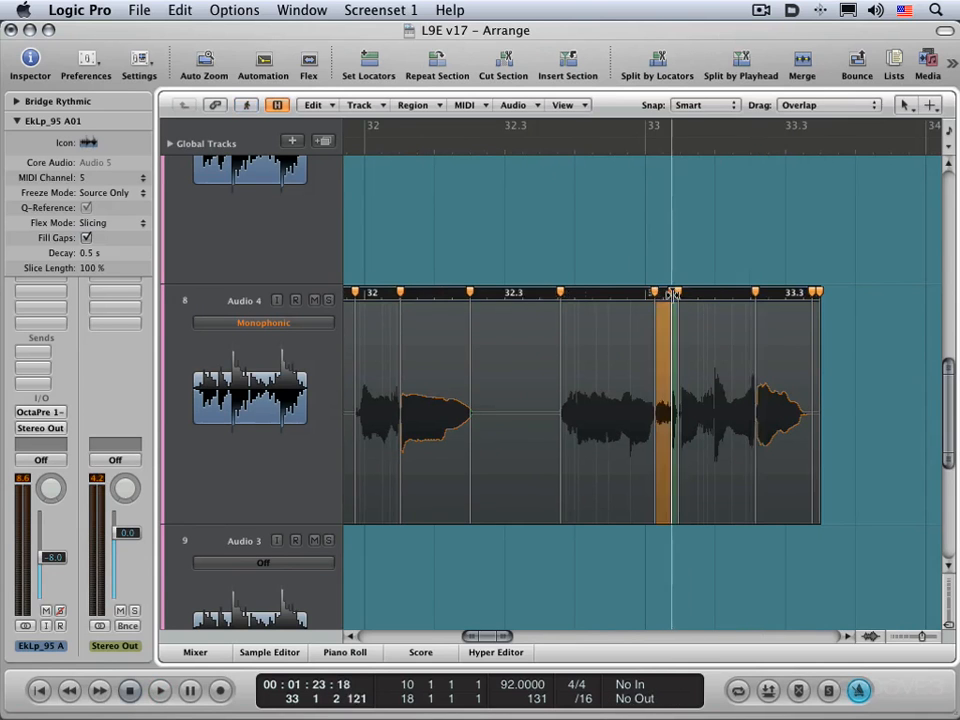
Play back the adjusted phrase twice from just after 32.3 to judge the stretch
click(565, 150)
key(space)
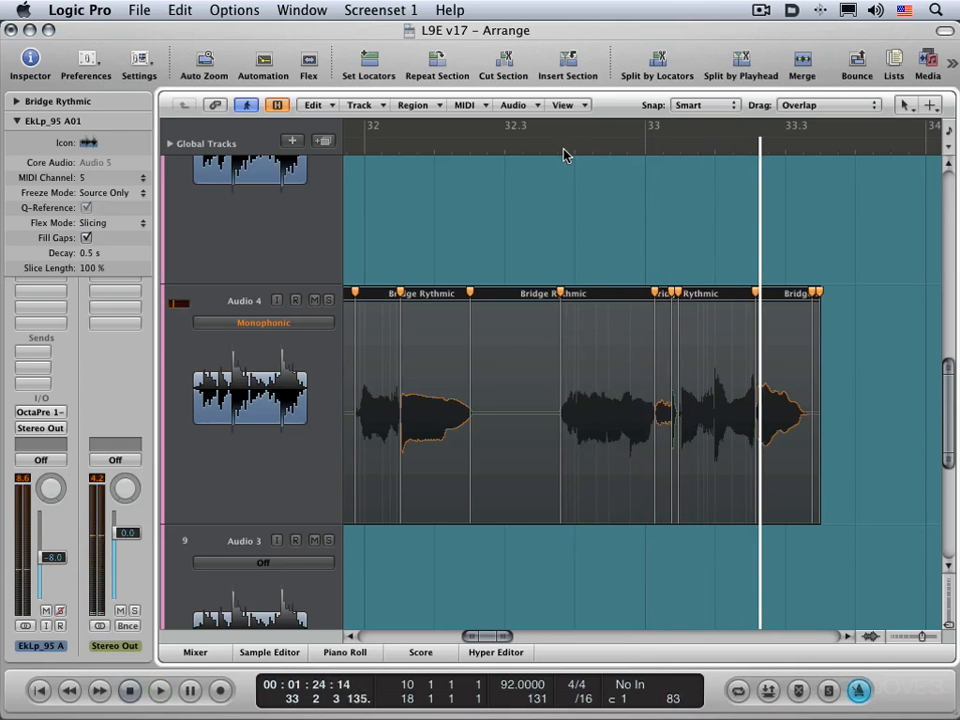
click(564, 152)
key(space)
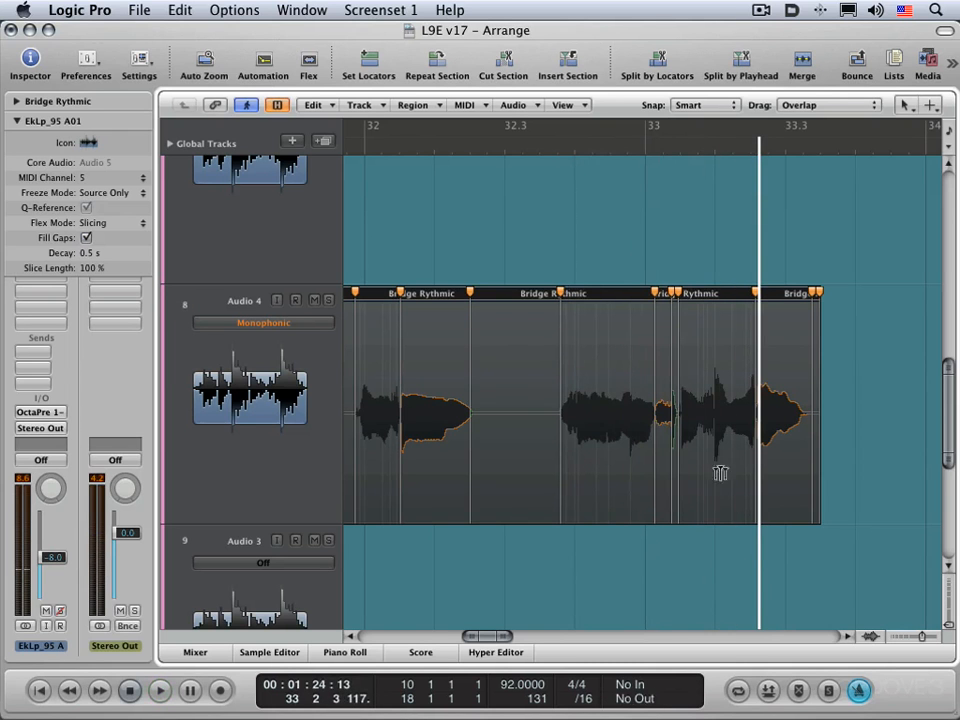
Examine the stretched vocal waveform up close just after bar 33, then return to the overview
drag(758, 550, 590, 450)
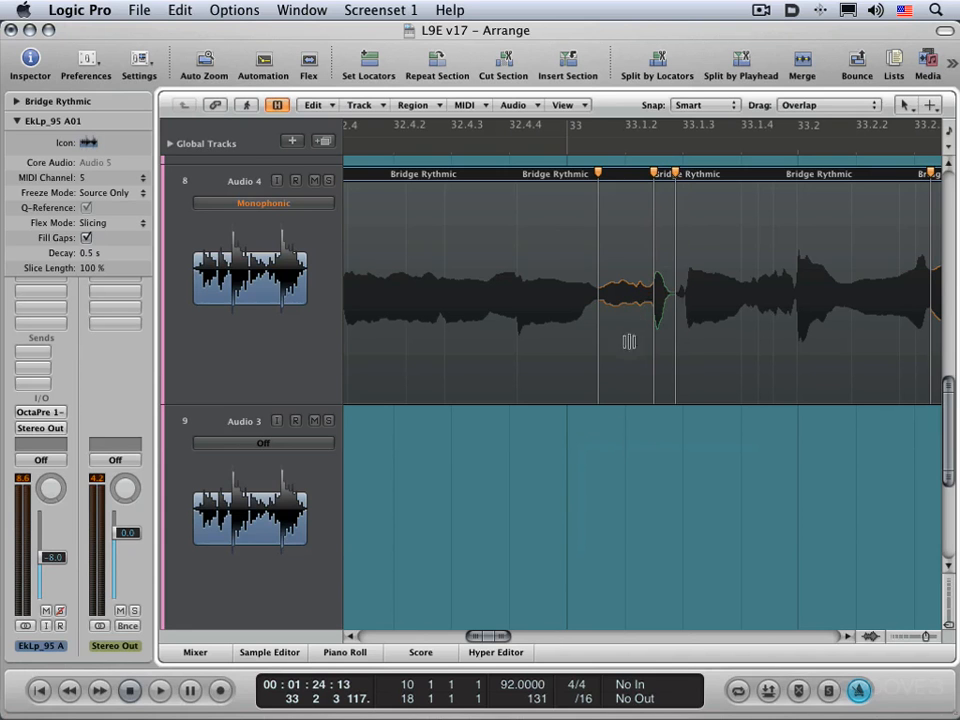
click(642, 449)
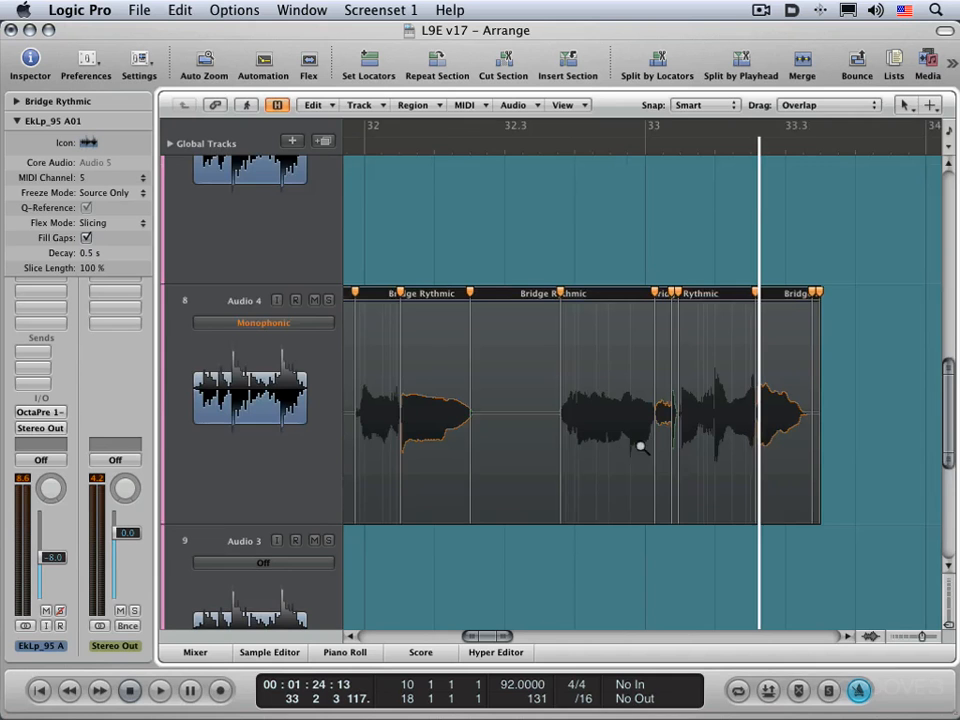
click(592, 553)
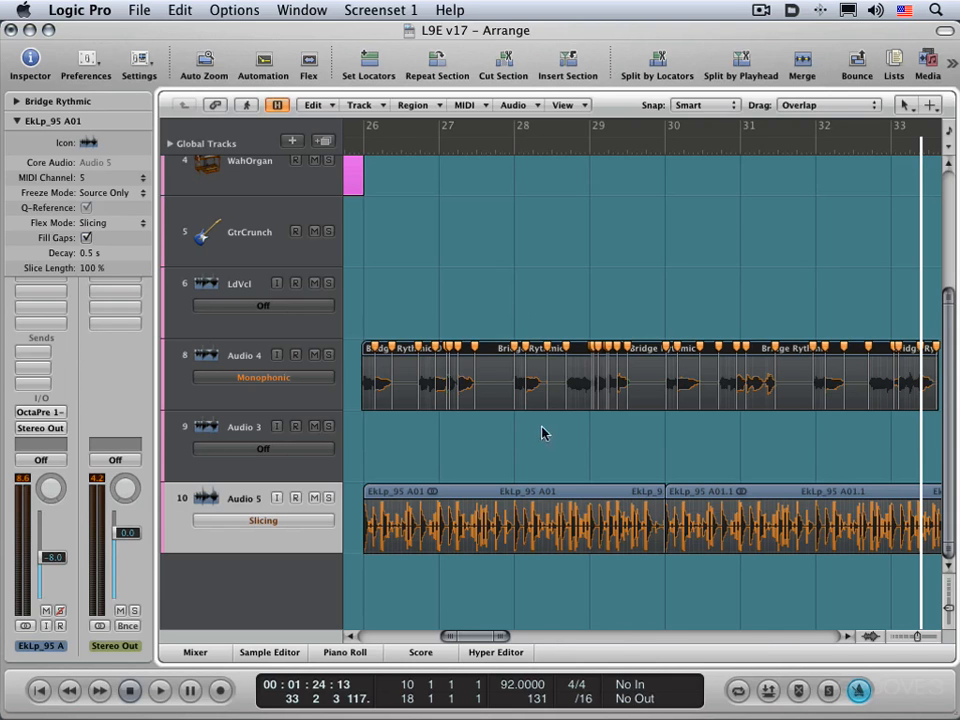
Examine the EkLp_95 A01 loop's sliced waveform up close around bars 27 and 28, then return to the overview
click(577, 105)
click(577, 105)
drag(420, 469, 544, 553)
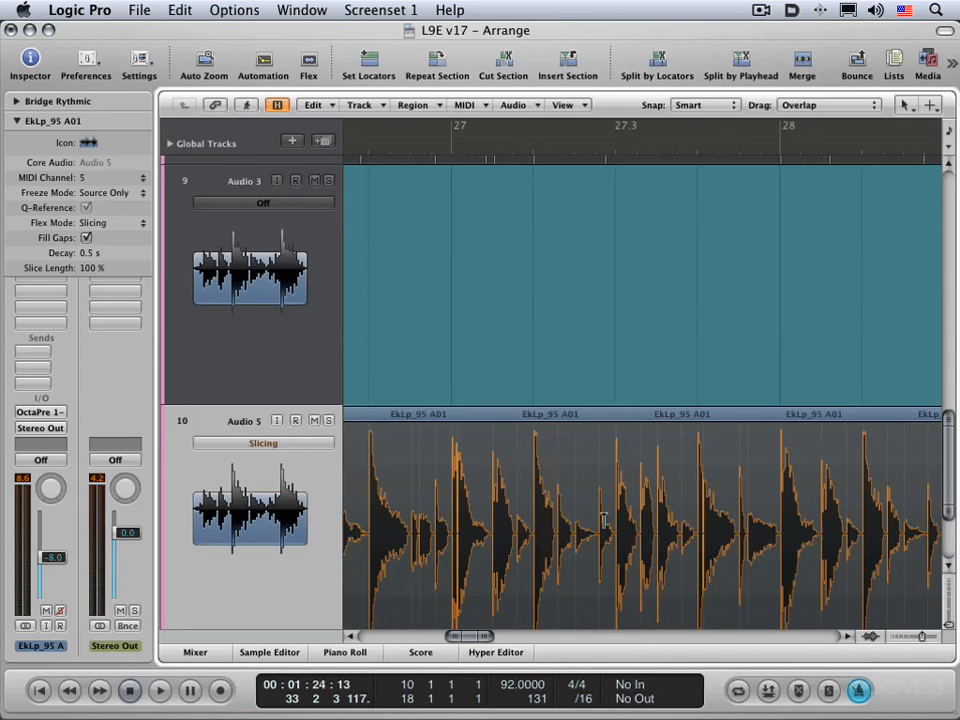
click(553, 366)
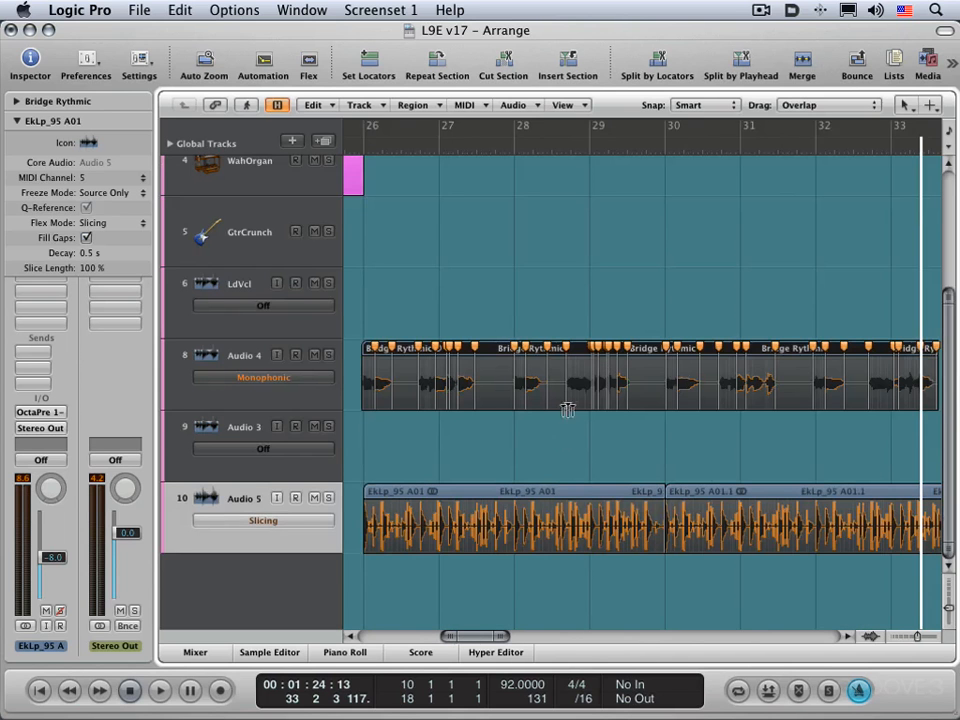